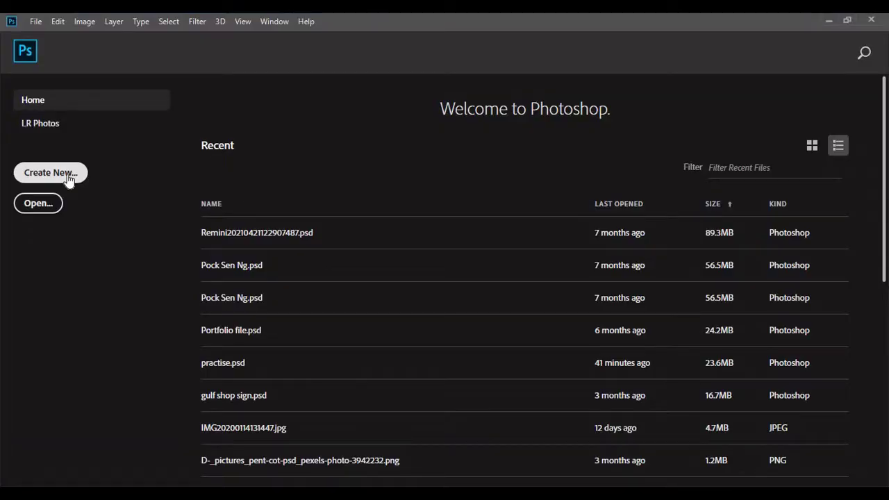
Create a 1080 × 720 px, 300 ppi document and ungroup Artboard 1, leaving only Layer 1.
click(68, 179)
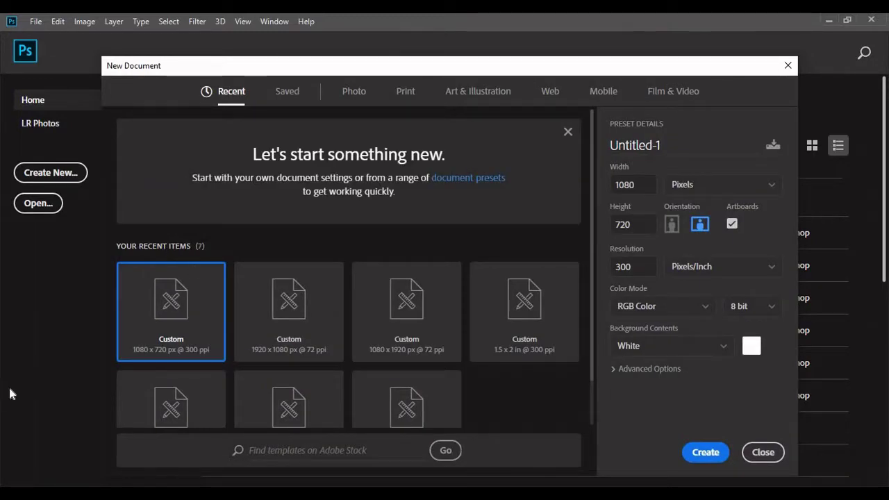
click(707, 452)
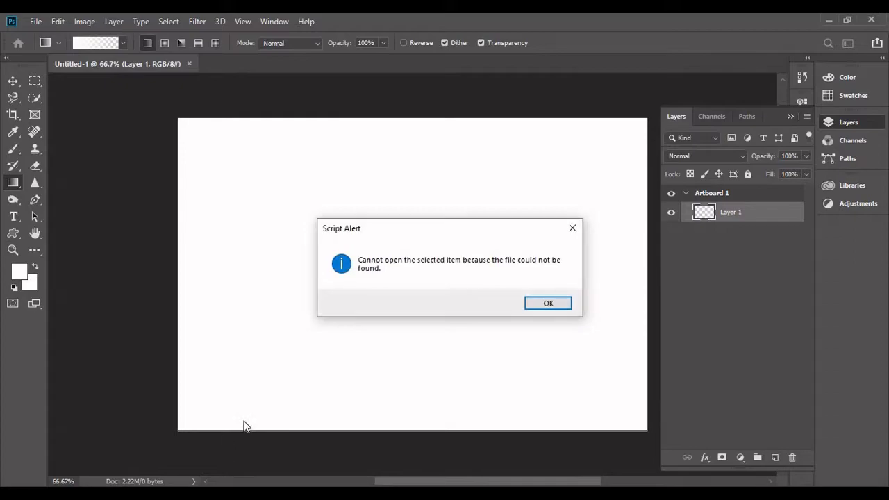
click(537, 306)
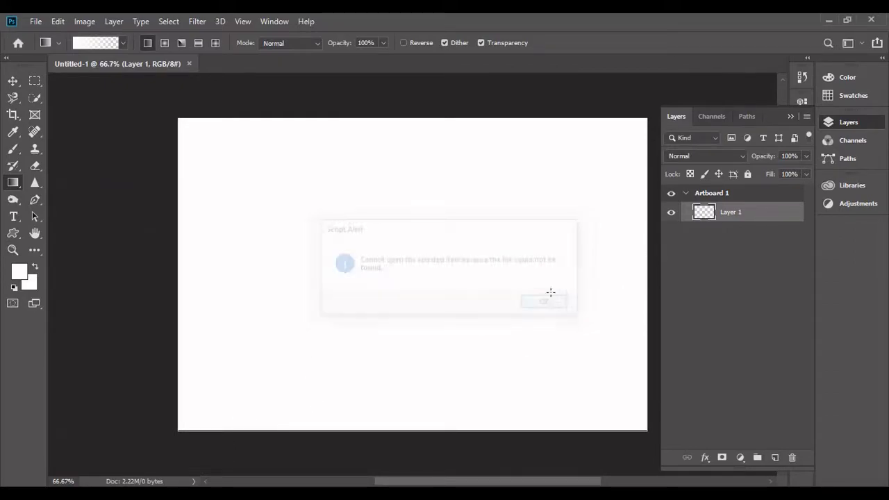
right_click(739, 200)
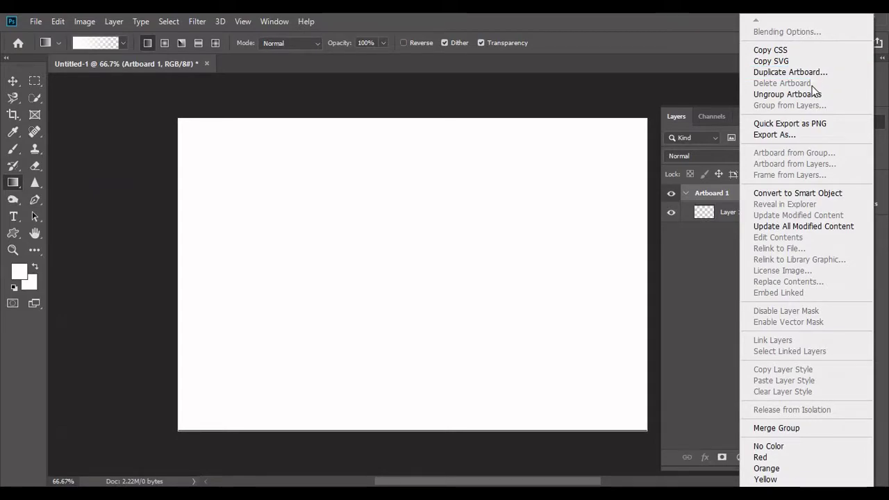
click(814, 98)
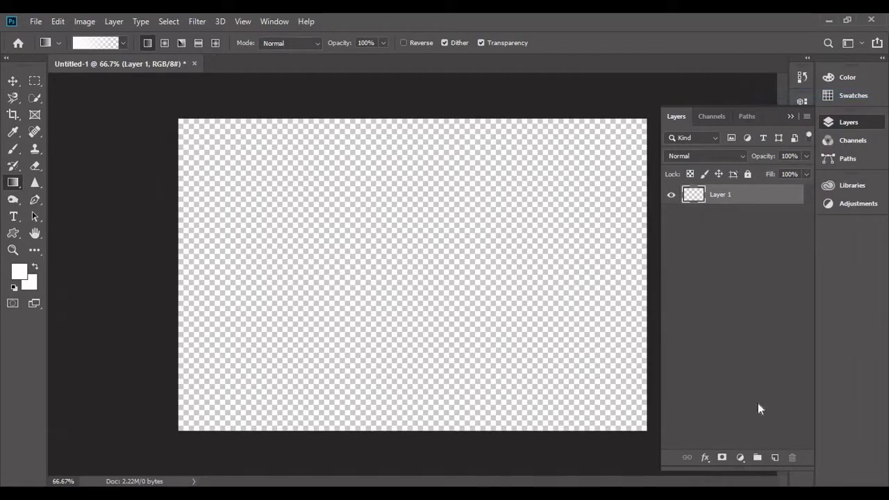
Add a black (000000) Solid Color fill layer, Color Fill 1, over the whole canvas.
click(741, 460)
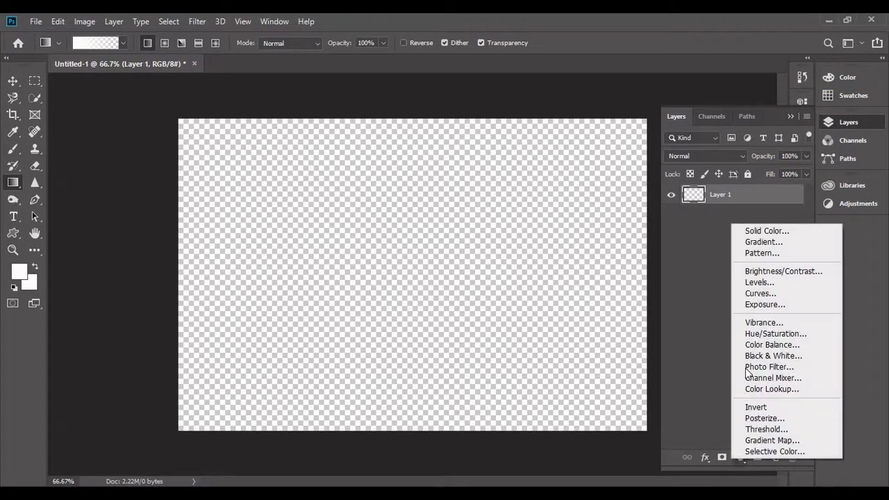
click(755, 232)
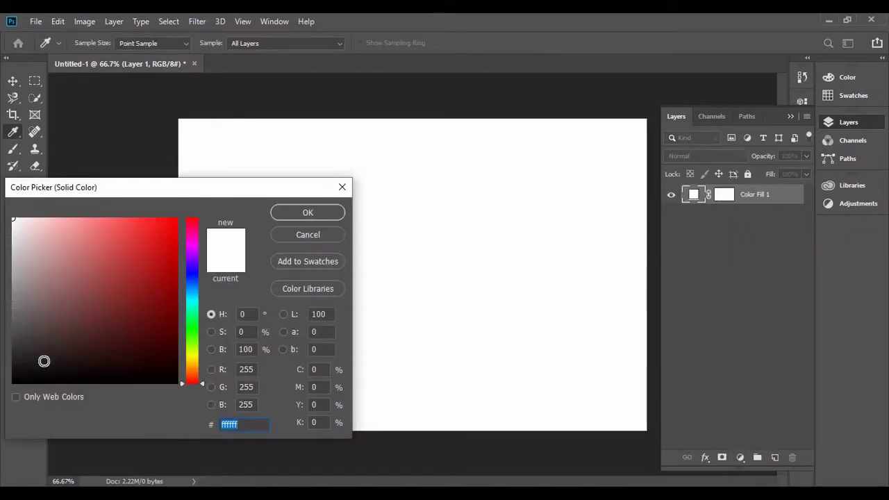
drag(44, 361, 13, 382)
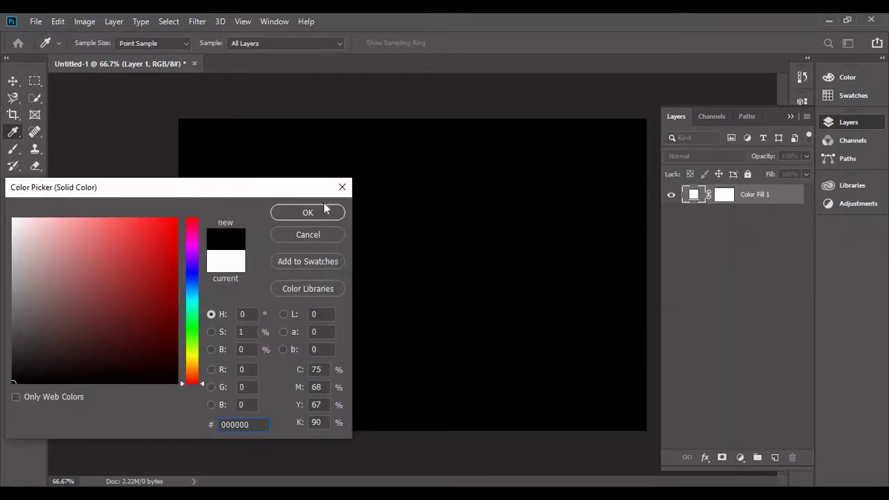
click(324, 211)
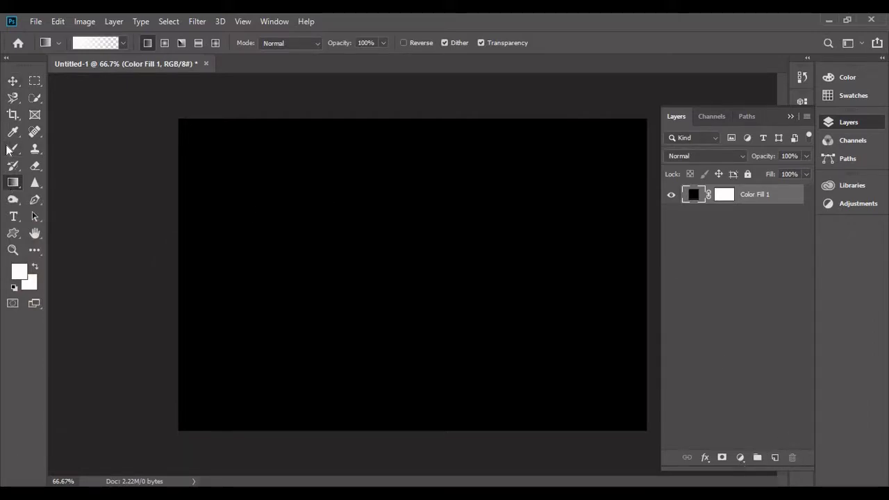
Add 'GOLD' in yellow Bell MT 72 pt and move it toward the canvas centre.
click(12, 219)
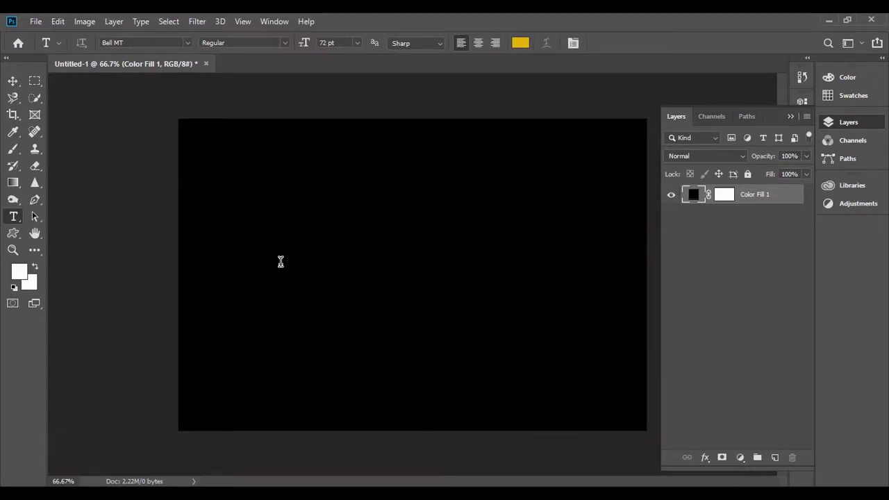
click(281, 261)
key(BackSpace)
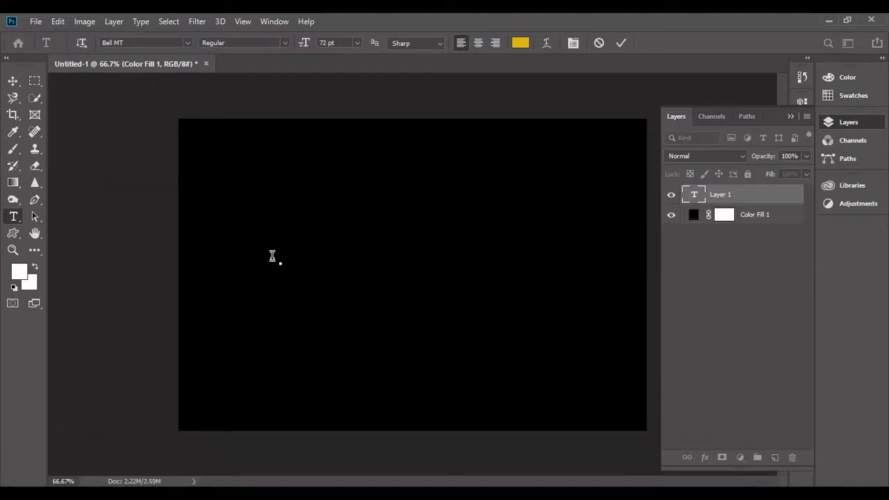
text(GO)
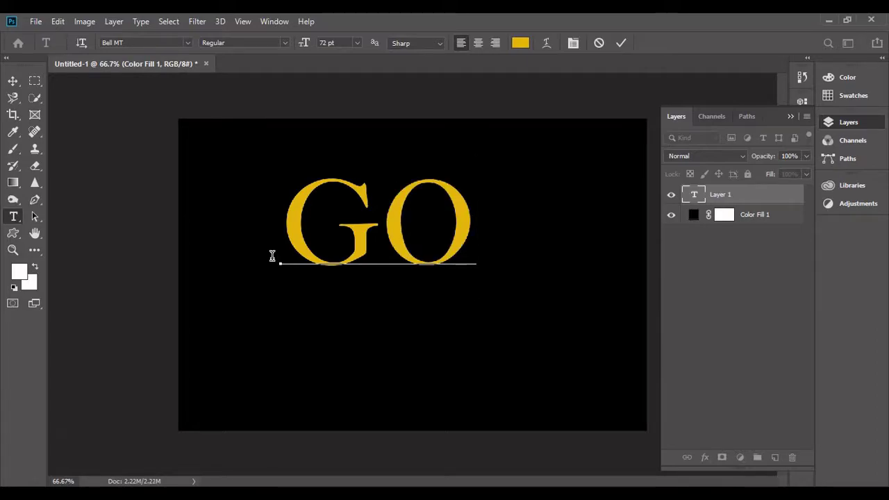
text(LD)
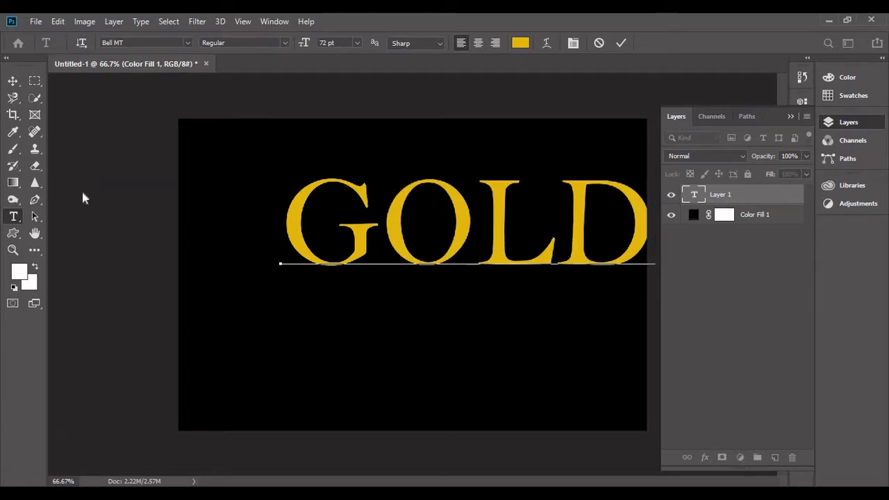
click(13, 81)
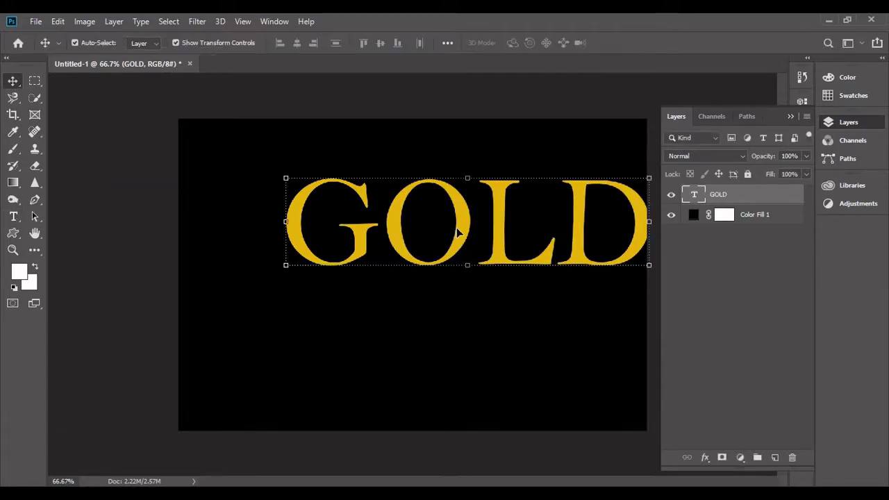
mouse_move(456, 228)
mouse_down()
mouse_move(425, 272)
mouse_move(421, 240)
mouse_up()
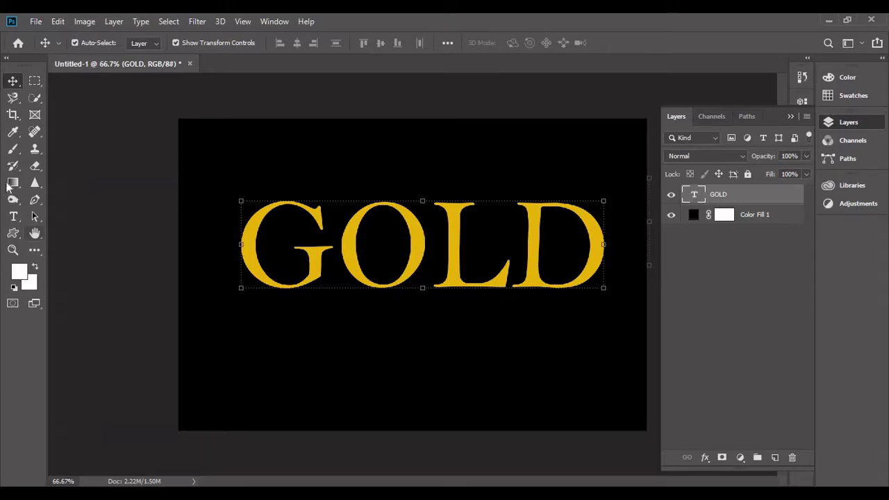
Change the GOLD text colour from e4b90e to the brighter gold f0c30d.
click(13, 216)
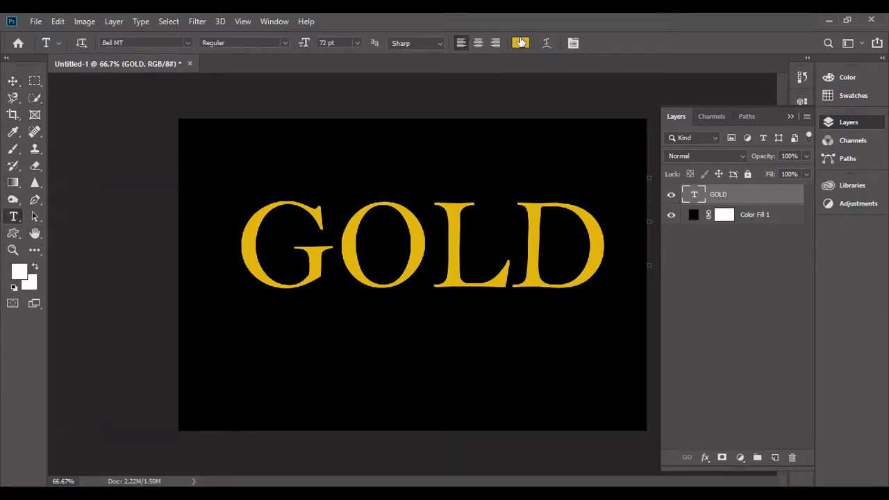
click(519, 43)
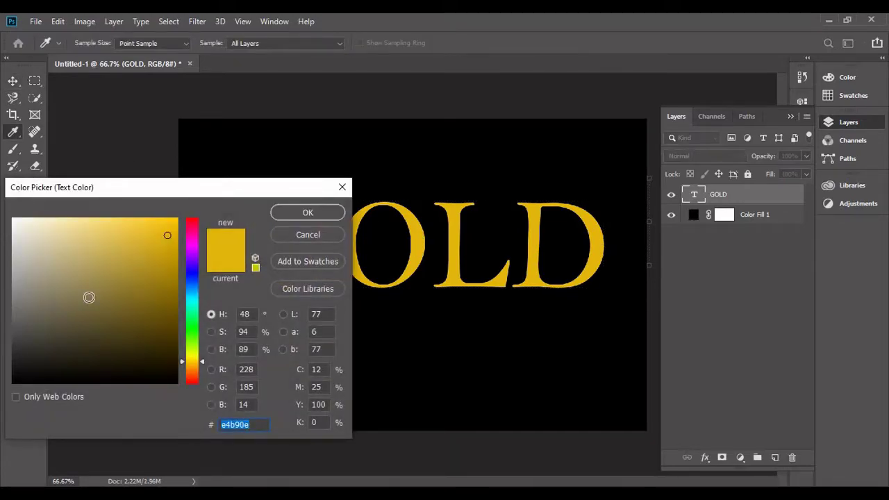
mouse_move(166, 278)
mouse_down()
mouse_move(161, 222)
mouse_move(168, 228)
mouse_up()
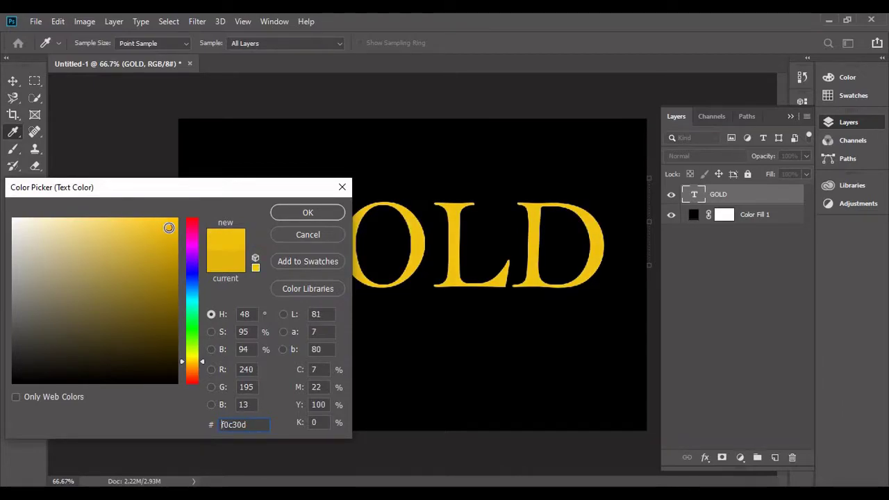
click(299, 214)
click(298, 215)
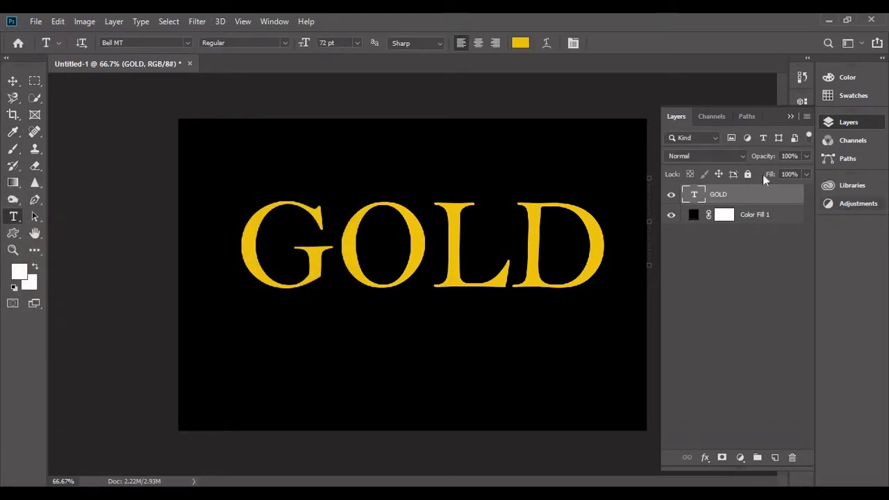
Open the Layer Style dialog for the GOLD layer and move it off the text.
right_click(738, 199)
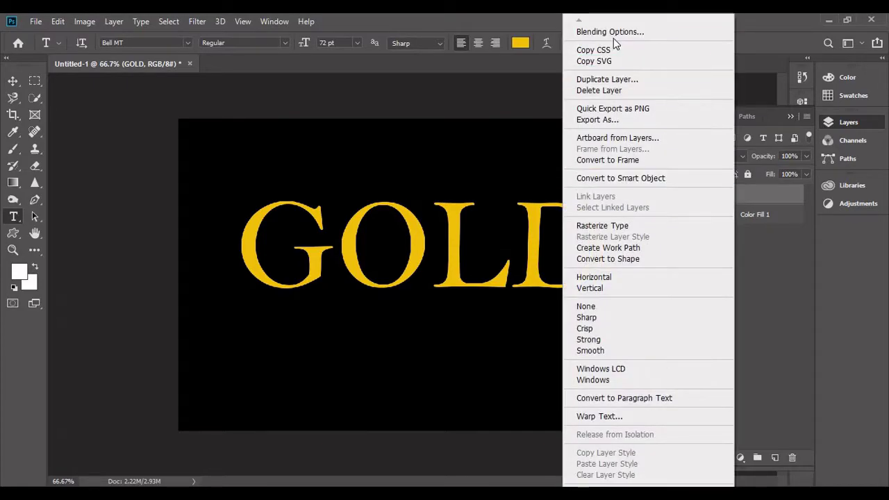
click(522, 132)
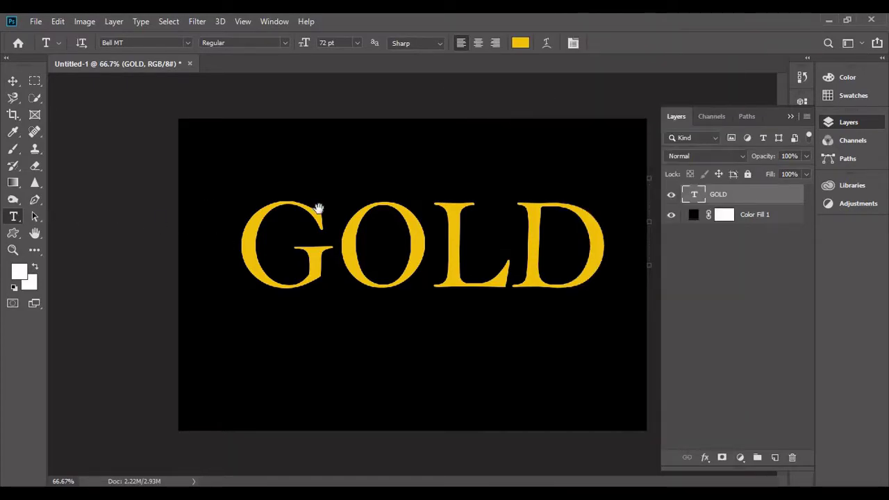
click(791, 116)
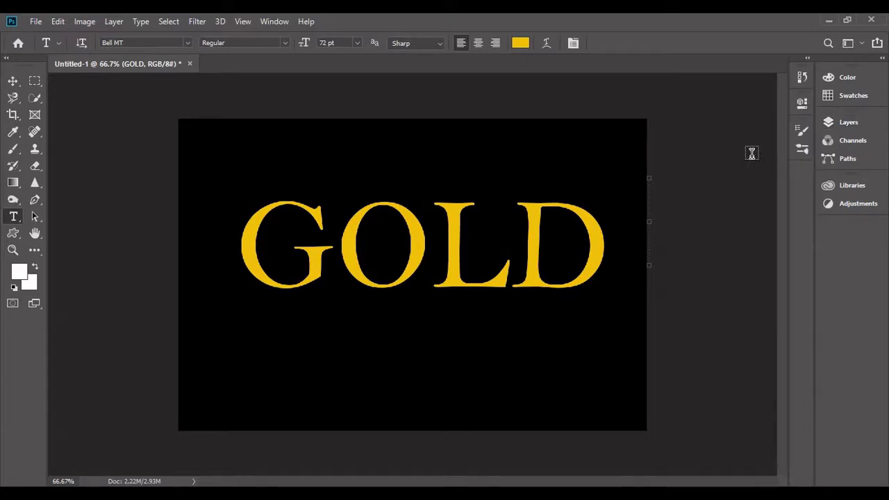
click(846, 123)
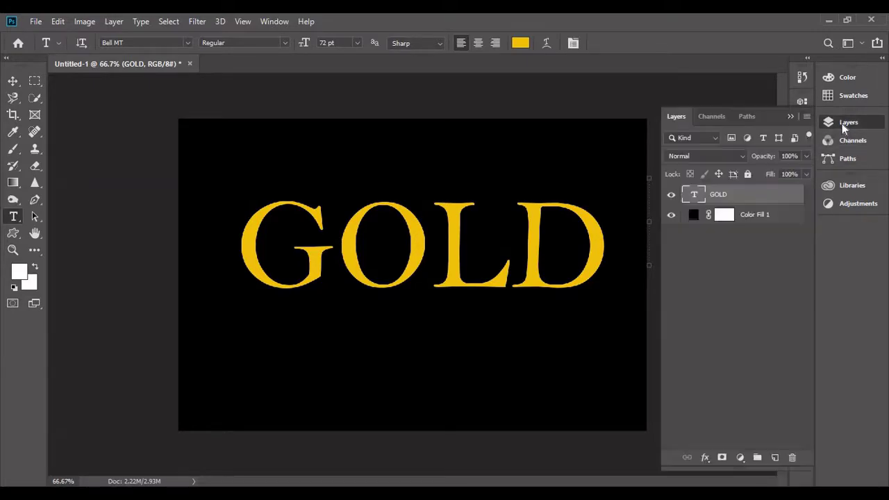
right_click(720, 198)
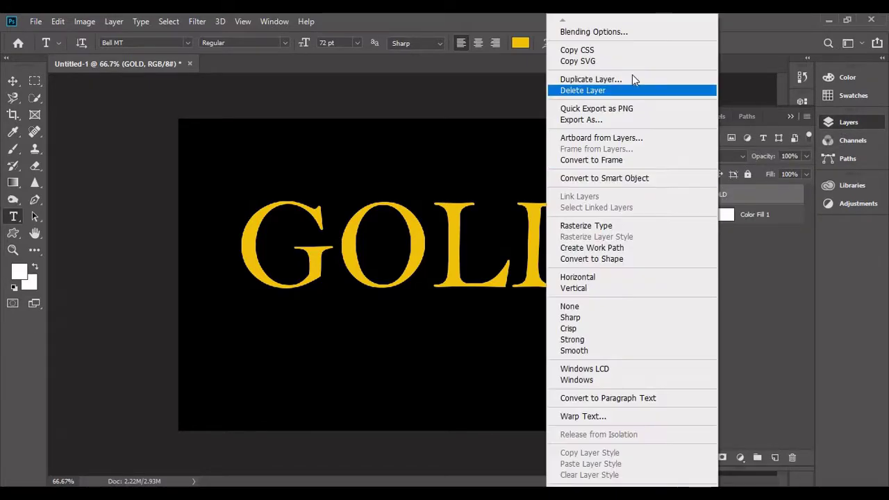
click(635, 29)
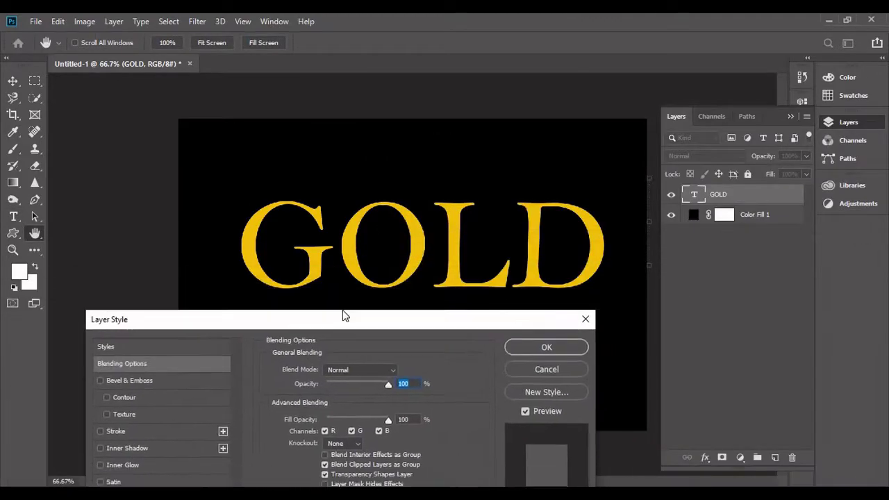
drag(589, 83, 385, 327)
Apply Bevel & Emboss with 282% depth, 16 px size and a ring gloss contour.
click(215, 386)
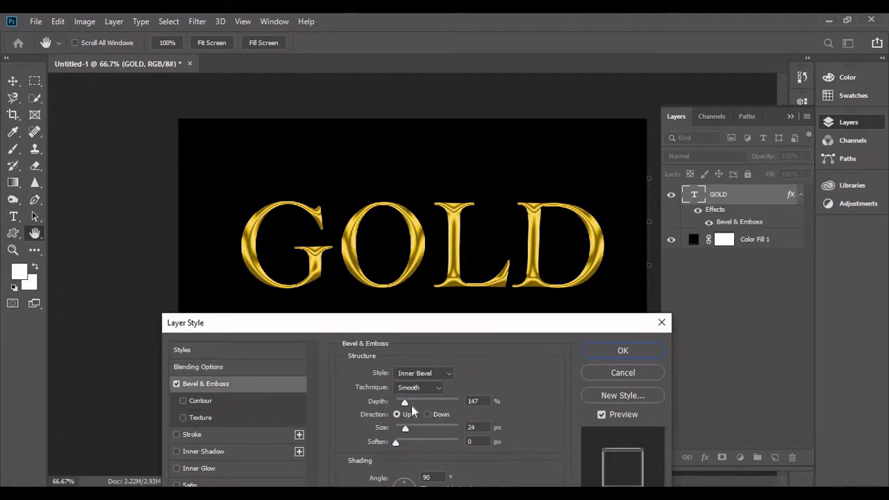
drag(405, 402, 414, 396)
drag(396, 325, 380, 271)
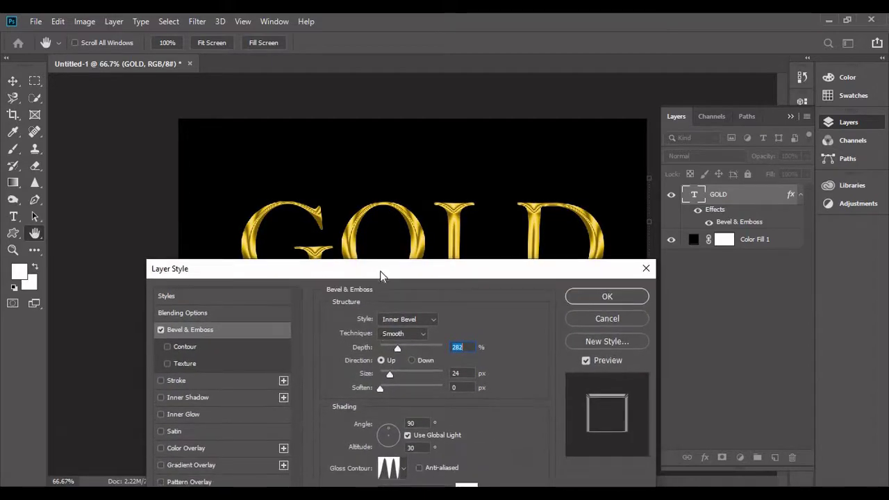
drag(390, 376, 387, 376)
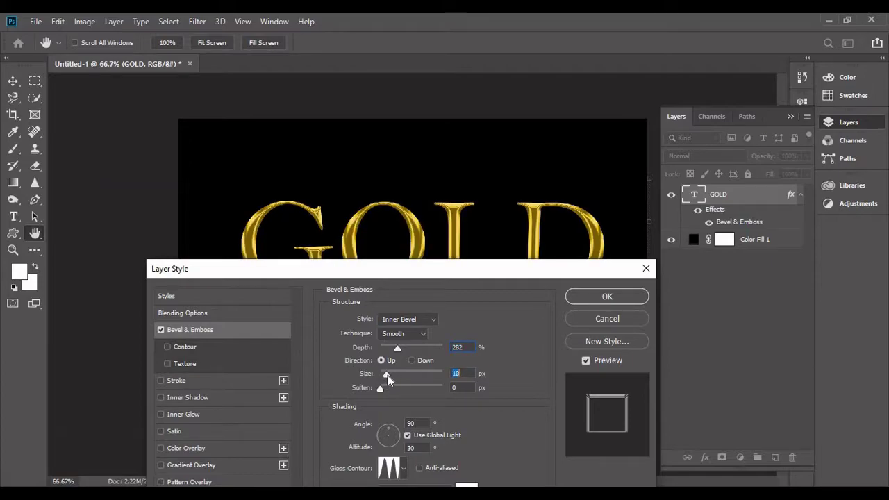
drag(395, 278, 349, 178)
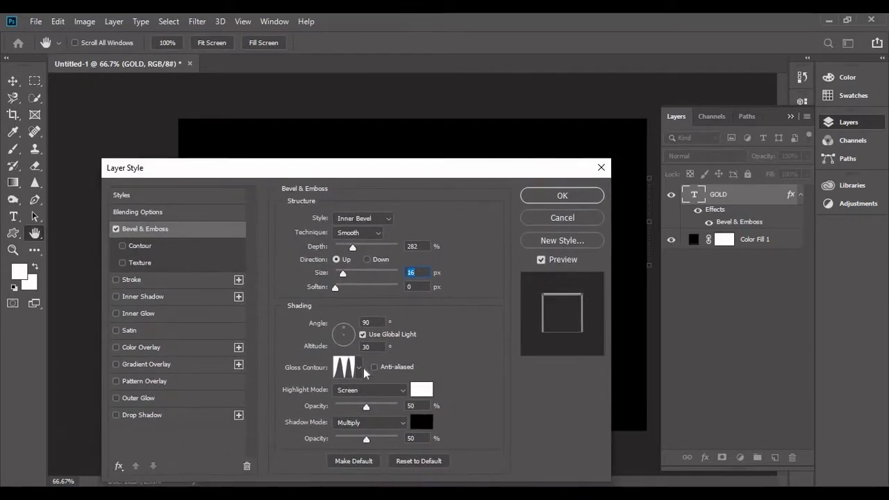
click(359, 373)
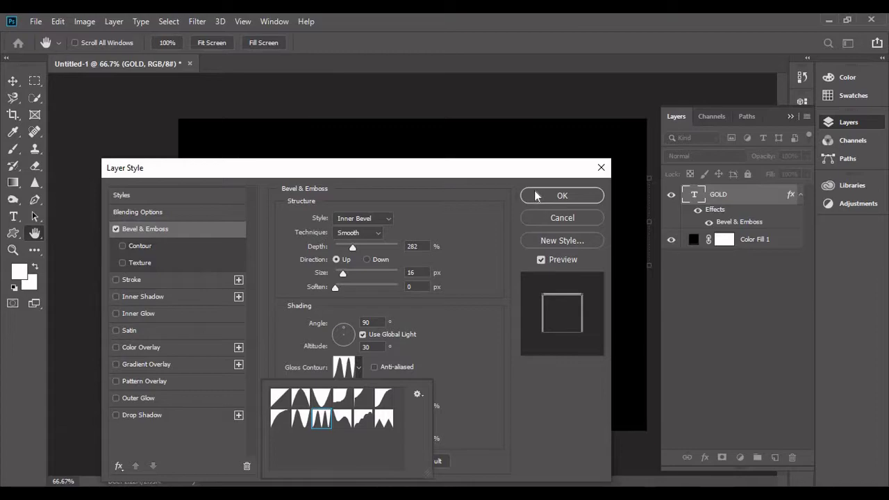
click(535, 196)
Duplicate GOLD, convert the copy to a smart object, and move it 0.670 in below.
right_click(731, 205)
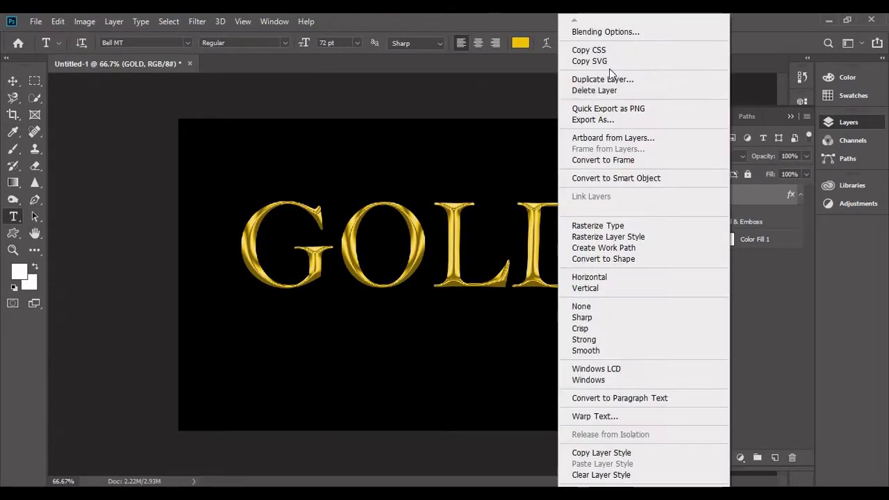
click(610, 82)
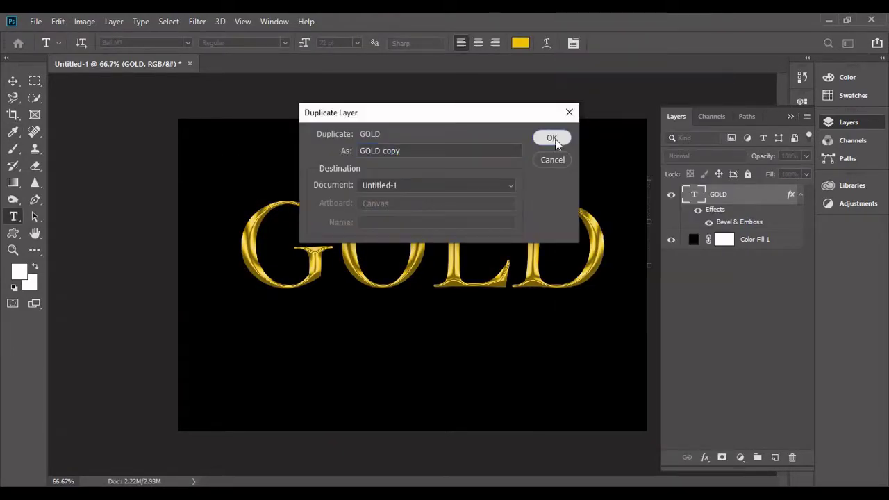
click(551, 138)
right_click(741, 196)
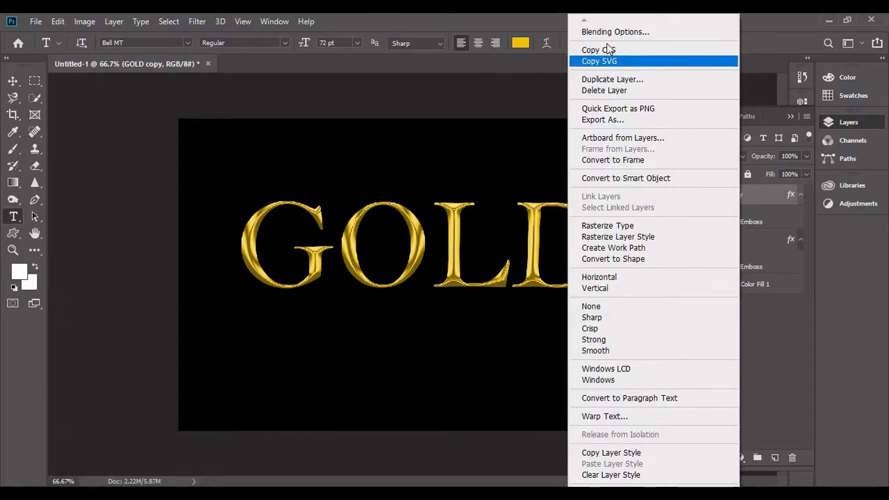
click(637, 177)
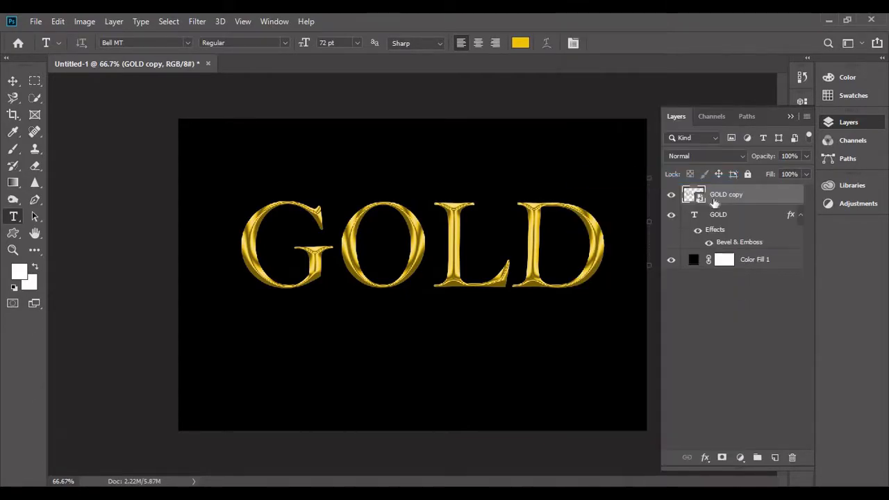
right_click(727, 193)
click(726, 191)
click(13, 81)
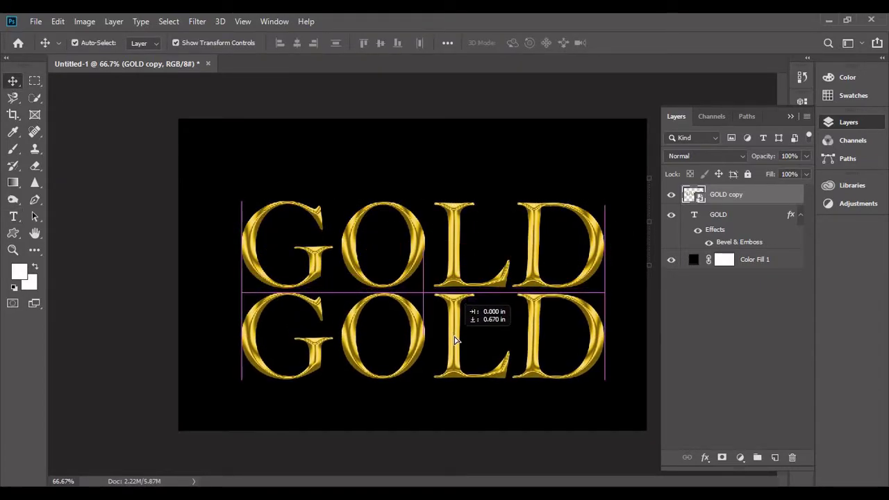
drag(455, 252, 455, 336)
Flip the GOLD copy vertically and add a layer mask to it.
right_click(454, 336)
key(Escape)
click(58, 21)
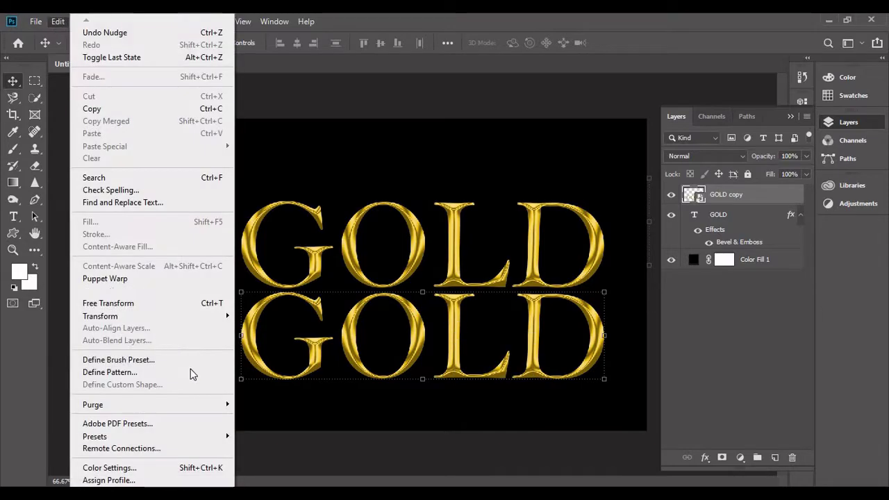
click(264, 473)
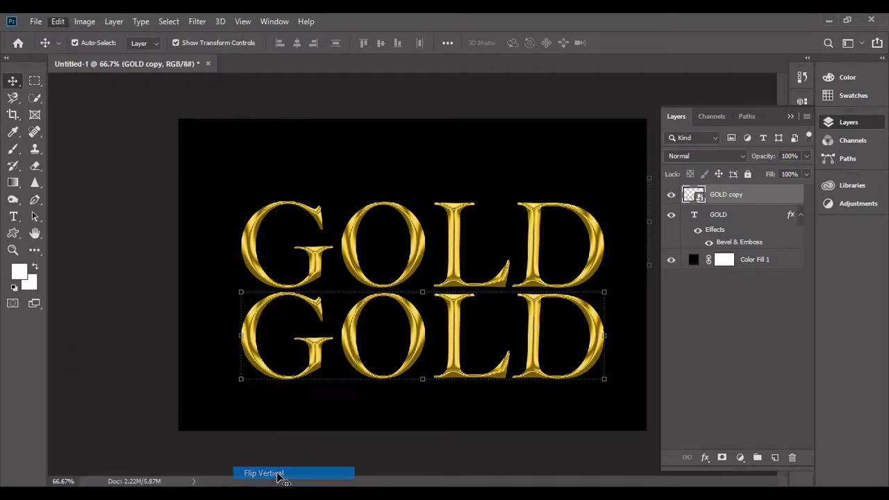
click(723, 458)
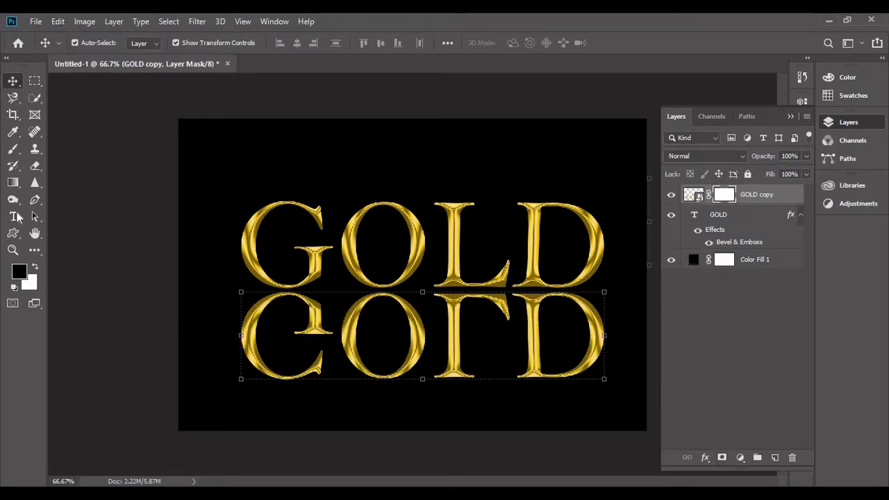
Set the Gradient tool to a black-to-white gradient.
click(13, 182)
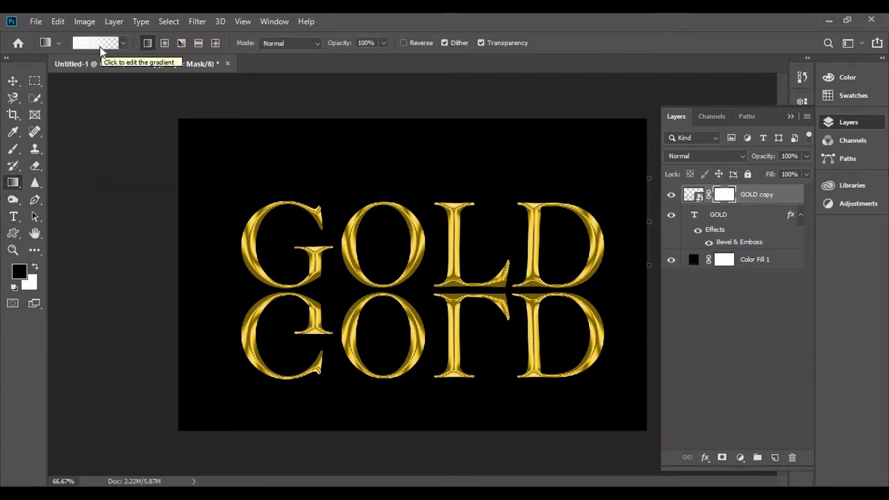
click(100, 46)
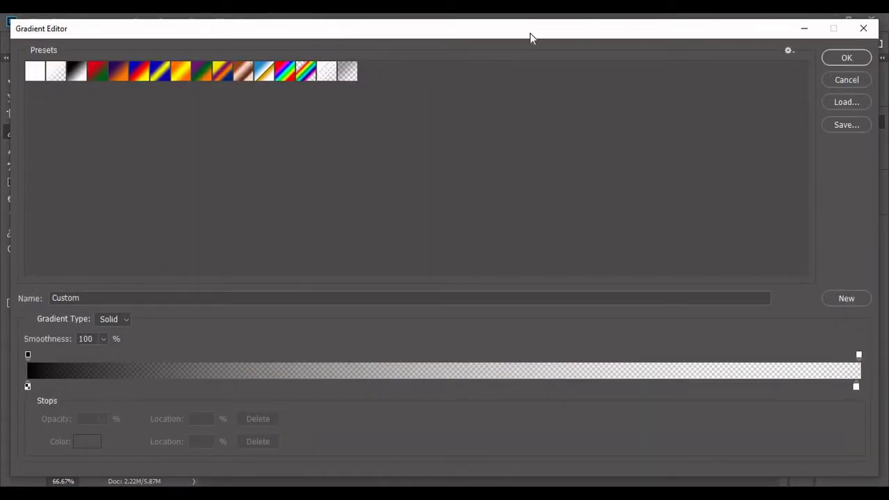
drag(530, 33, 464, 40)
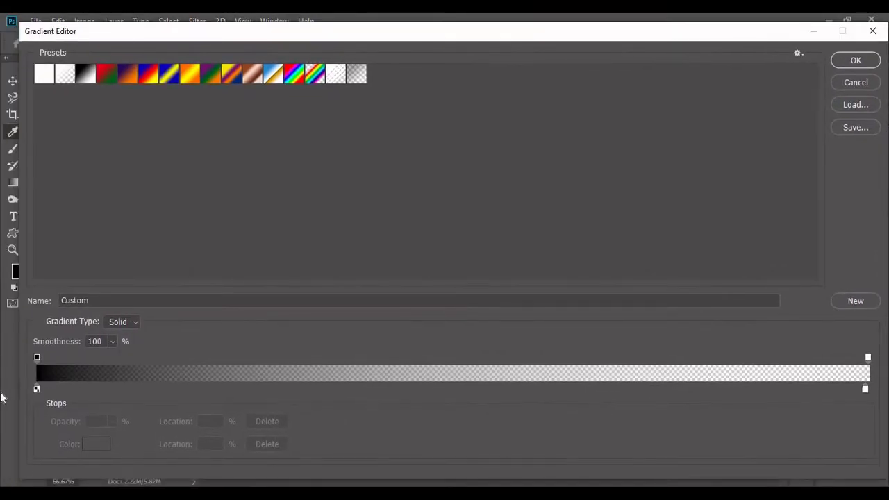
click(37, 390)
click(97, 445)
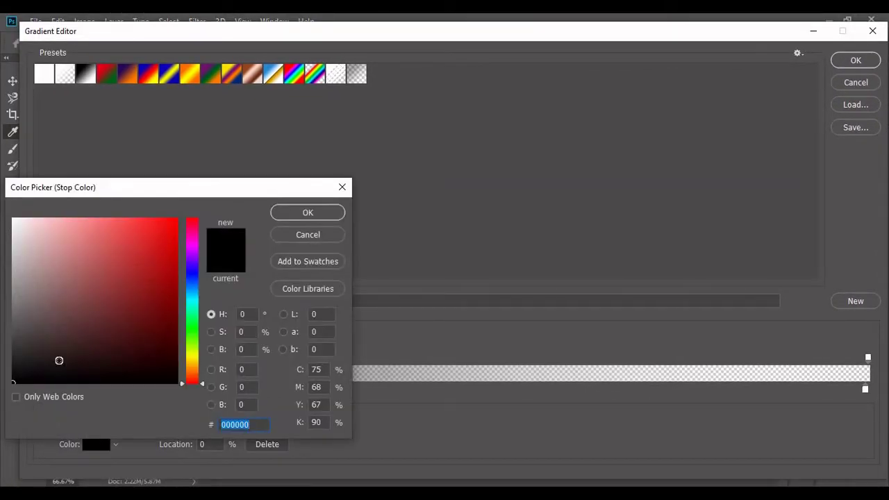
click(305, 213)
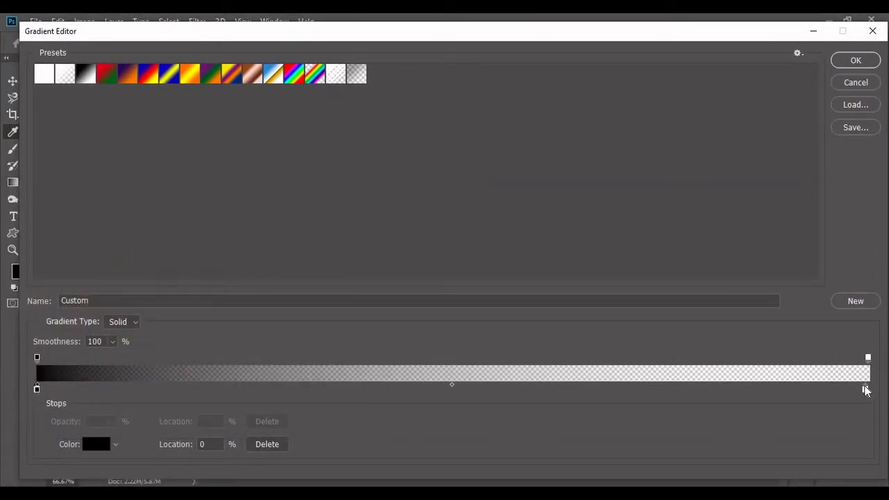
click(865, 389)
click(97, 444)
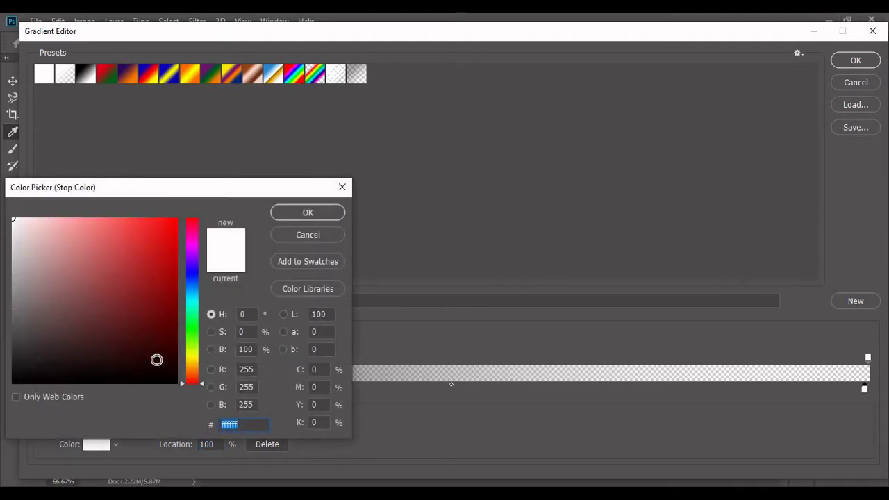
click(319, 213)
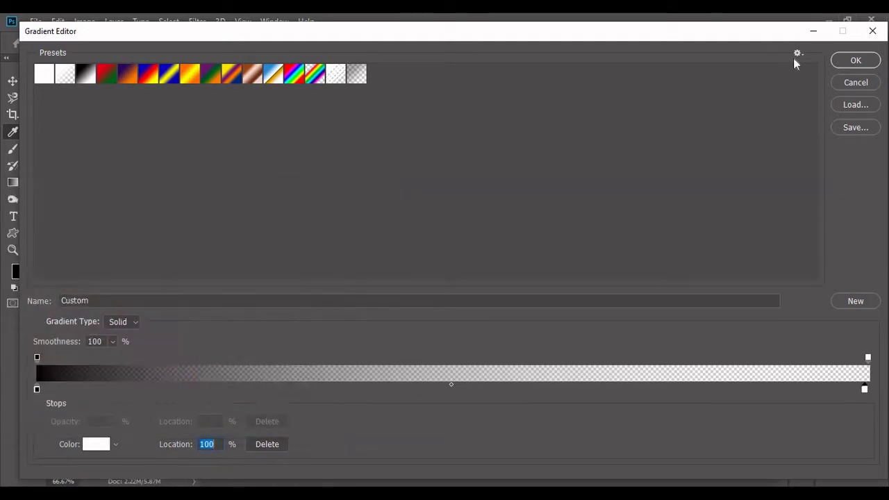
click(856, 61)
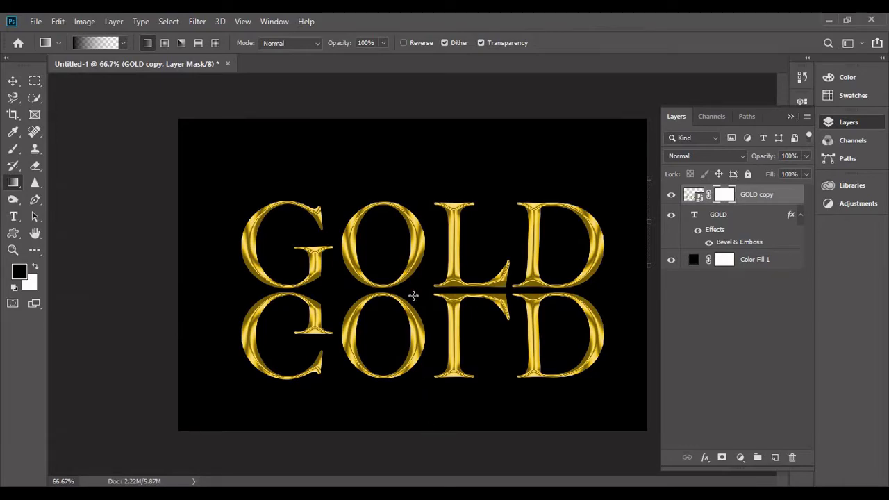
Draw the gradient on the mask to fade the reflection, and set its opacity to 35%.
drag(413, 296, 424, 370)
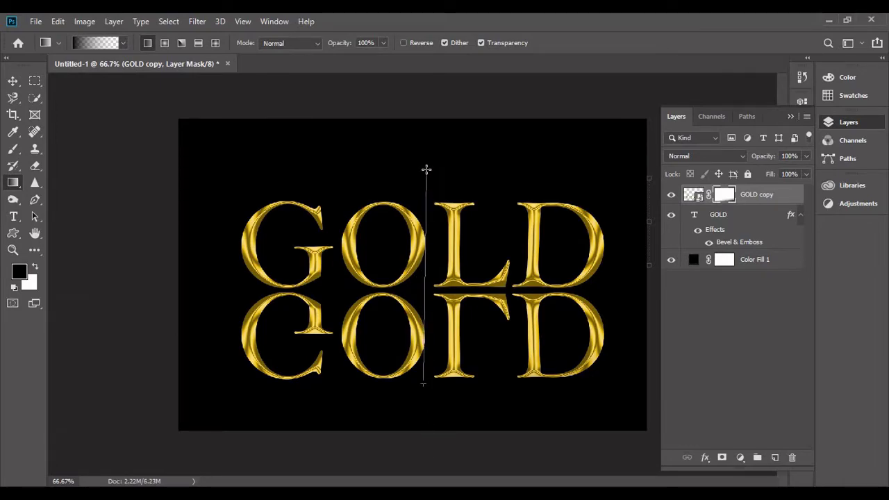
drag(422, 290, 424, 171)
drag(804, 157, 758, 172)
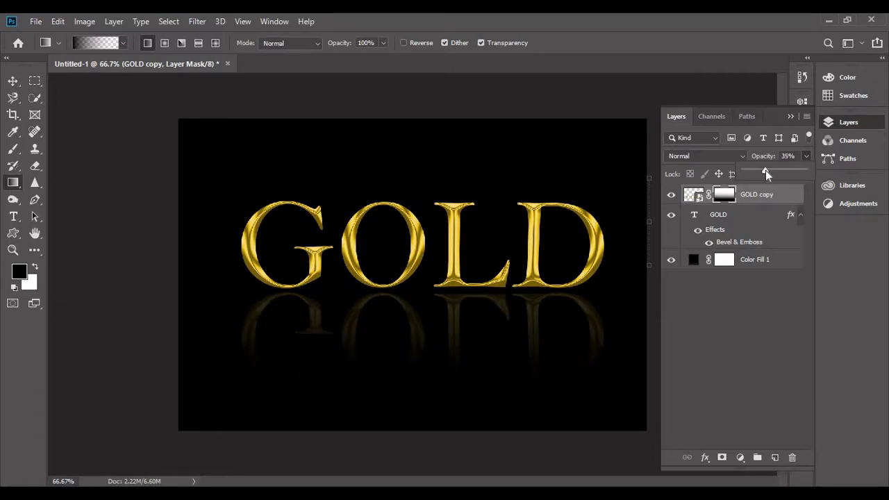
click(773, 331)
Add a Levels adjustment above GOLD with input levels 44 and 1.28.
click(762, 214)
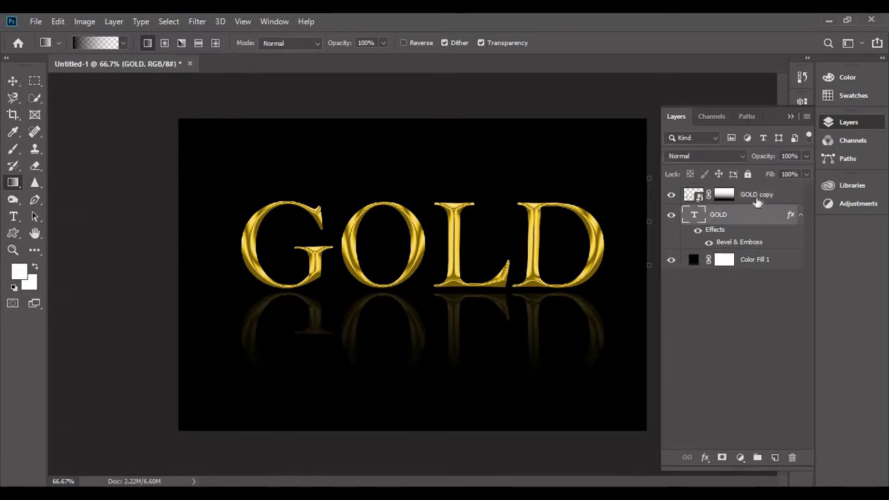
click(740, 458)
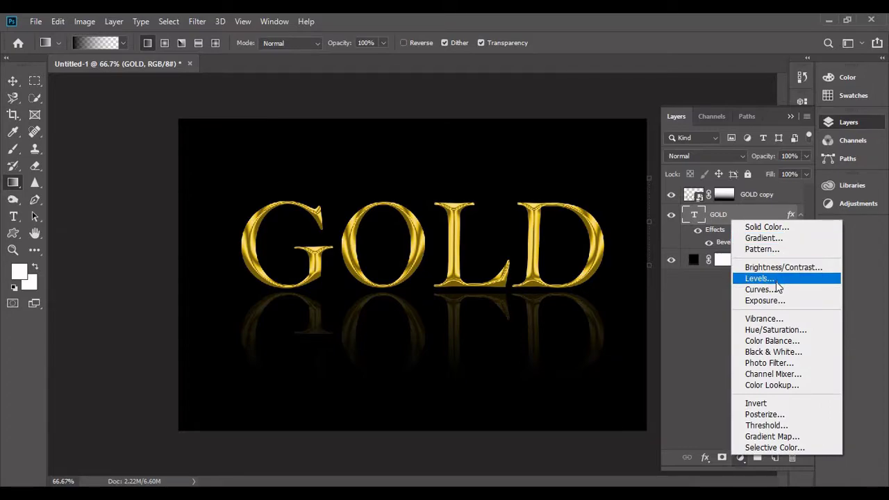
click(776, 282)
drag(630, 273, 632, 274)
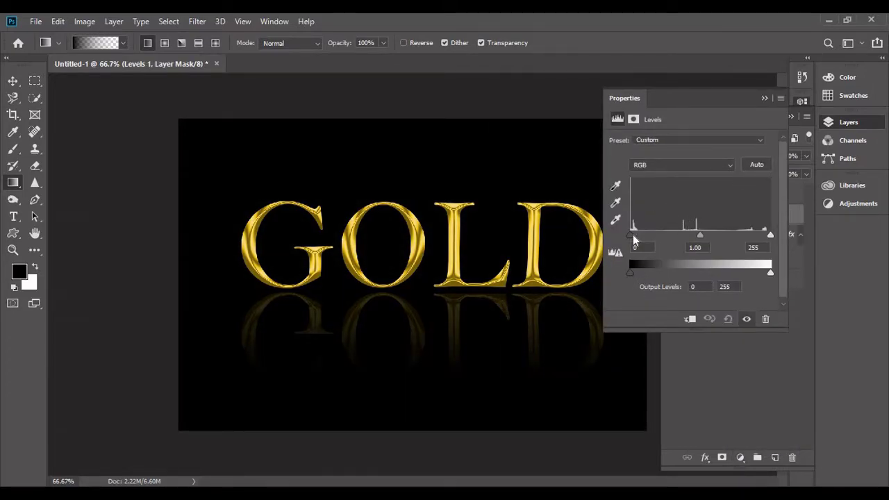
drag(633, 239, 703, 243)
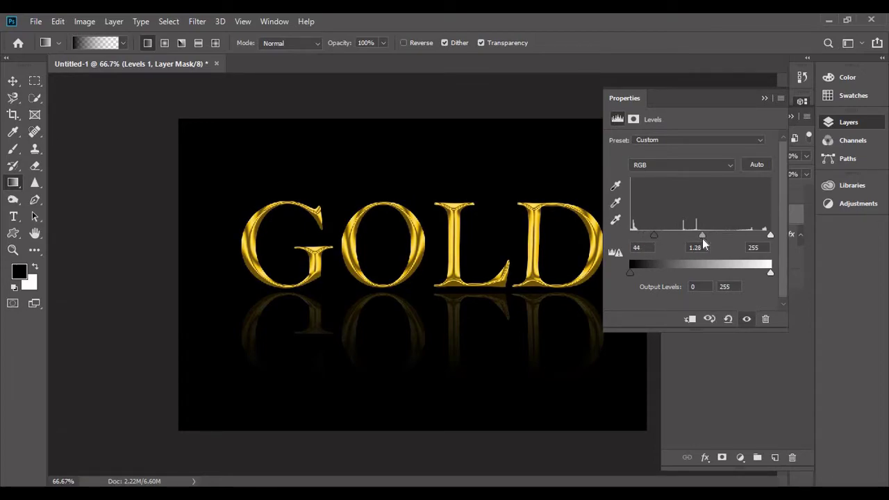
click(764, 99)
Clip Levels 1 to the GOLD layer as a clipping mask.
right_click(754, 224)
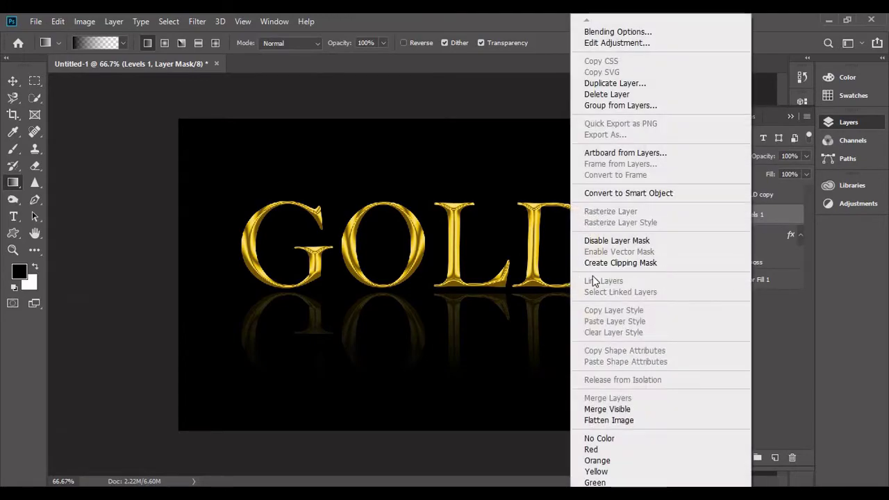
click(603, 262)
click(723, 337)
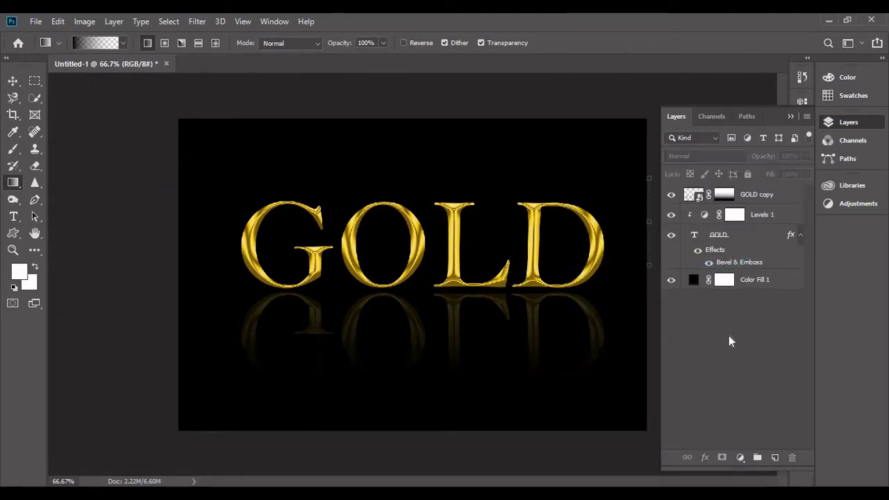
click(749, 285)
Add a Gradient Fill layer above the background, with a dark navy start stop.
click(740, 457)
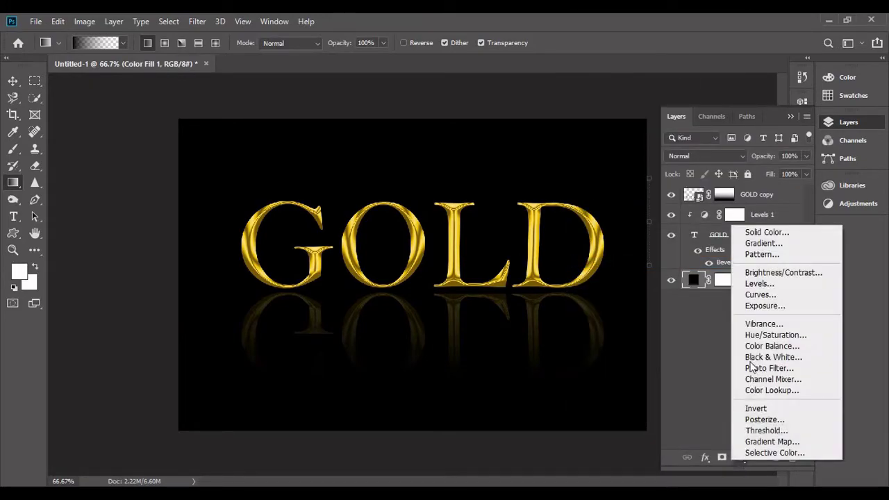
click(763, 243)
click(141, 105)
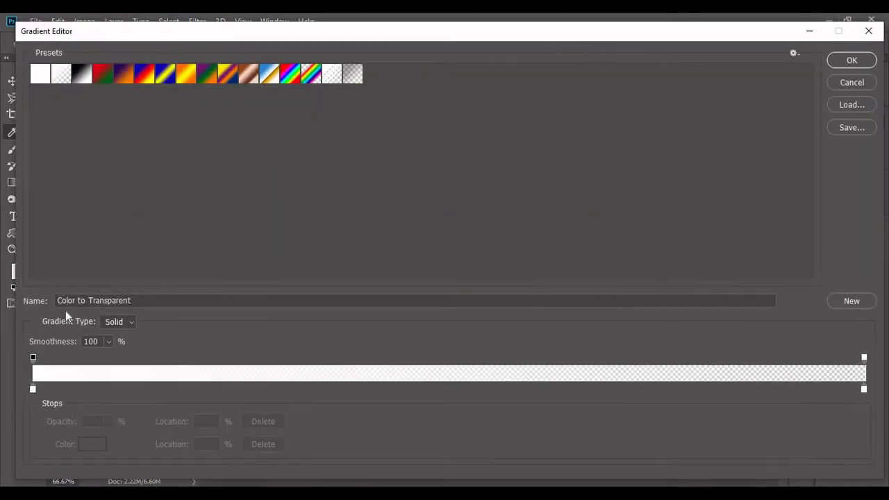
click(32, 390)
click(92, 444)
mouse_move(99, 382)
mouse_down()
mouse_move(117, 361)
mouse_move(24, 373)
mouse_move(152, 367)
mouse_up()
click(191, 278)
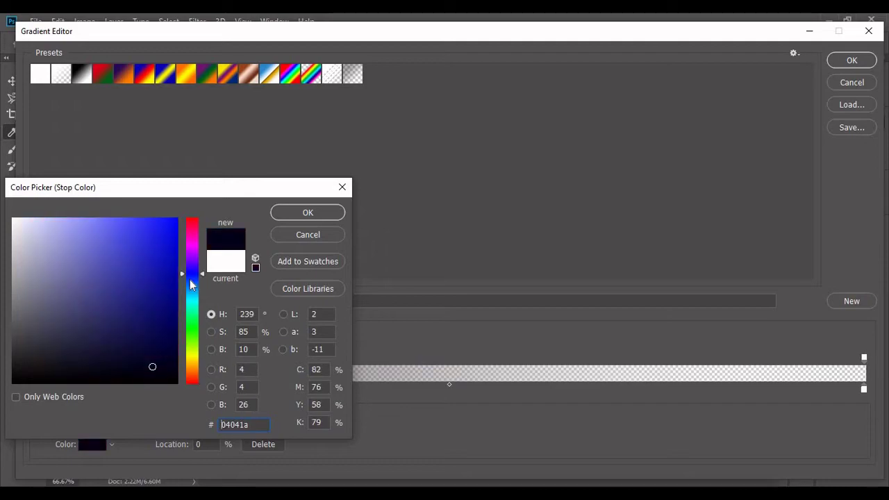
click(309, 213)
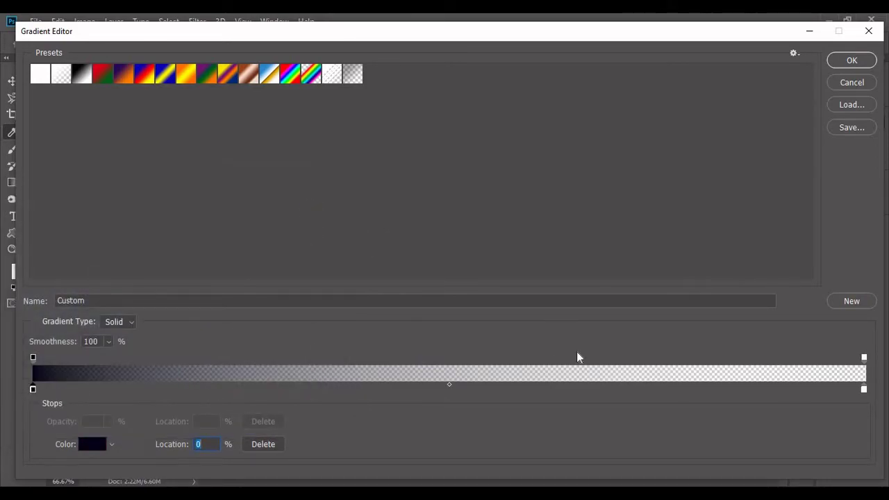
Make the gradient's end stop black, reverse it, and set the layer to 48% opacity.
click(864, 389)
click(98, 449)
mouse_move(121, 371)
mouse_down()
mouse_move(58, 375)
mouse_move(129, 379)
mouse_move(4, 396)
mouse_up()
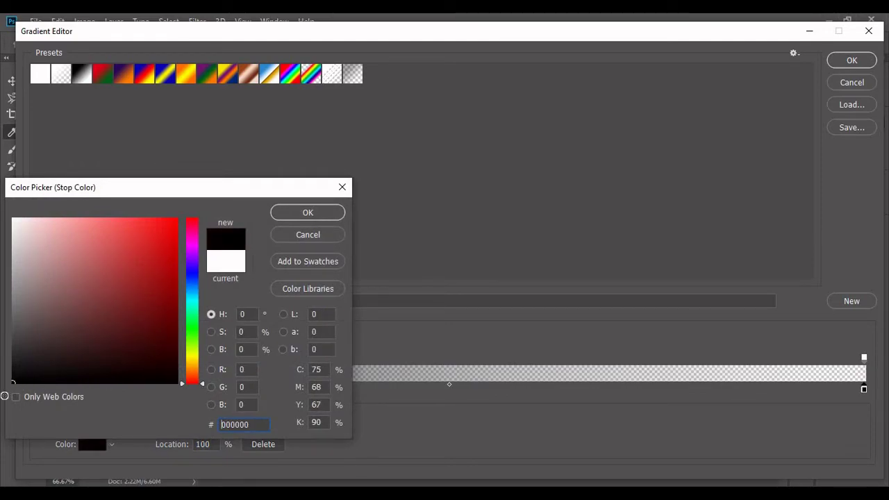
click(310, 213)
click(852, 61)
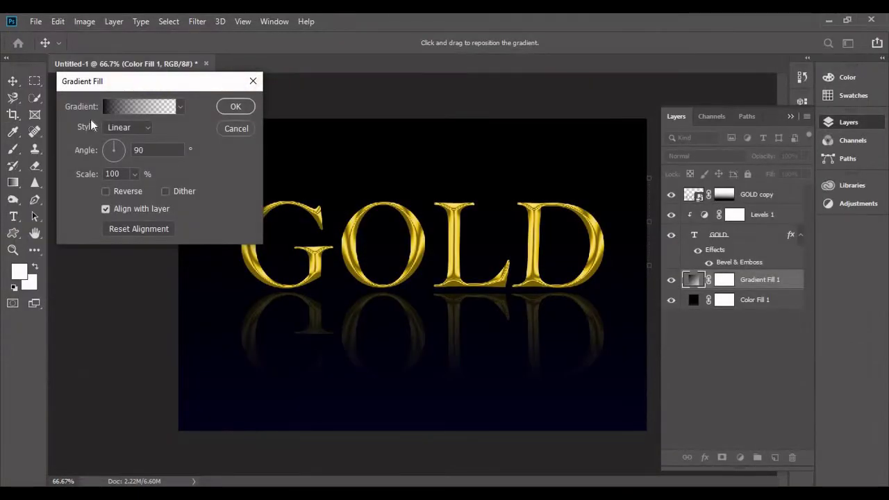
click(106, 191)
click(222, 107)
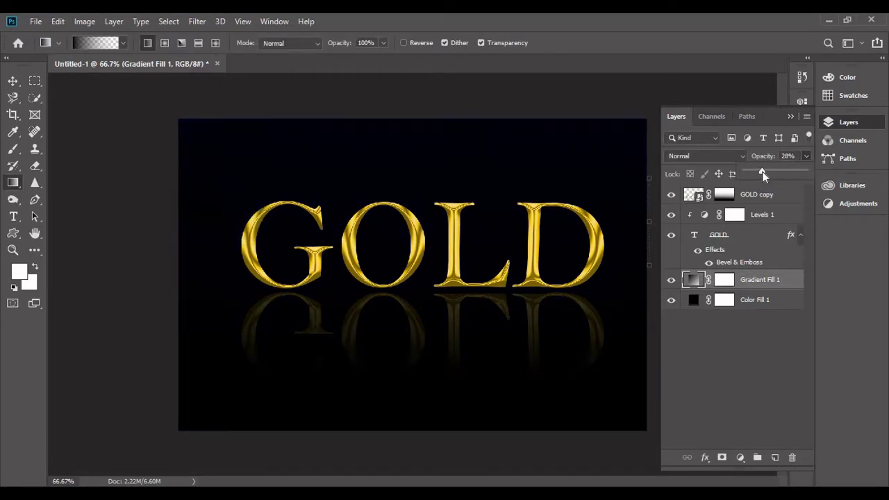
drag(762, 174, 774, 174)
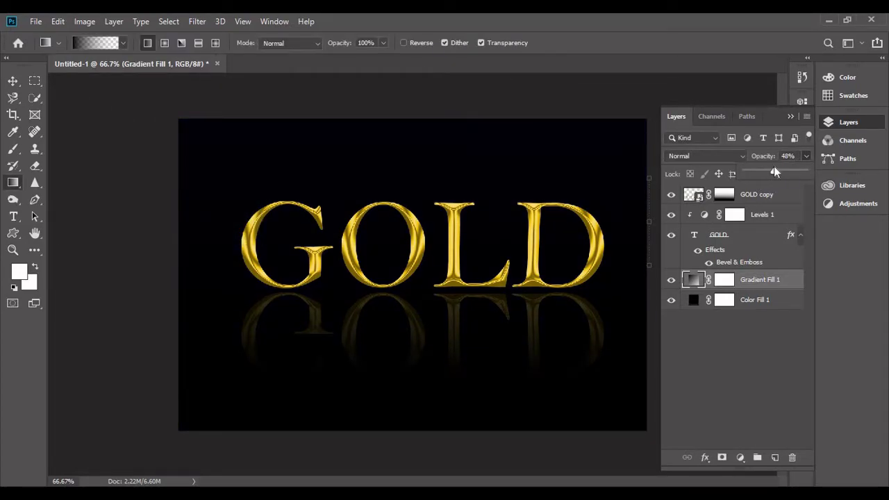
click(831, 19)
Place the galaxy photo and scale it to about 22.26% to cover the canvas.
mouse_move(88, 391)
mouse_down()
mouse_move(455, 379)
mouse_move(429, 299)
mouse_up()
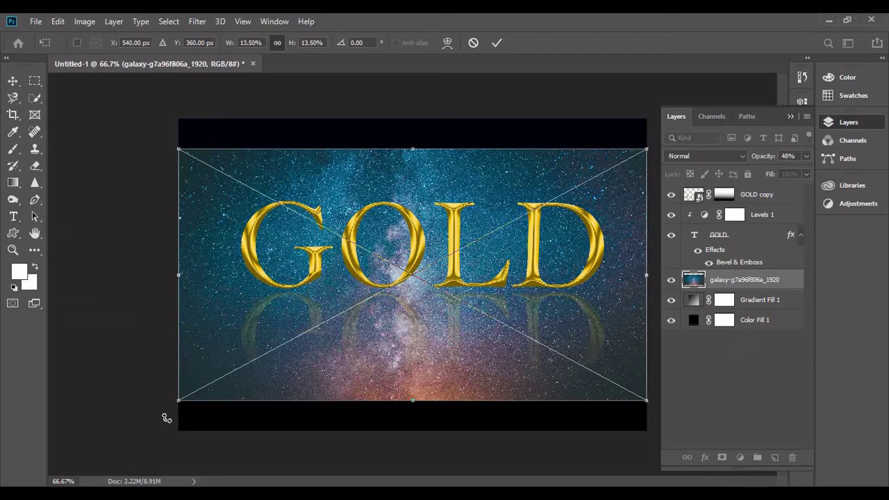
drag(178, 402, 14, 479)
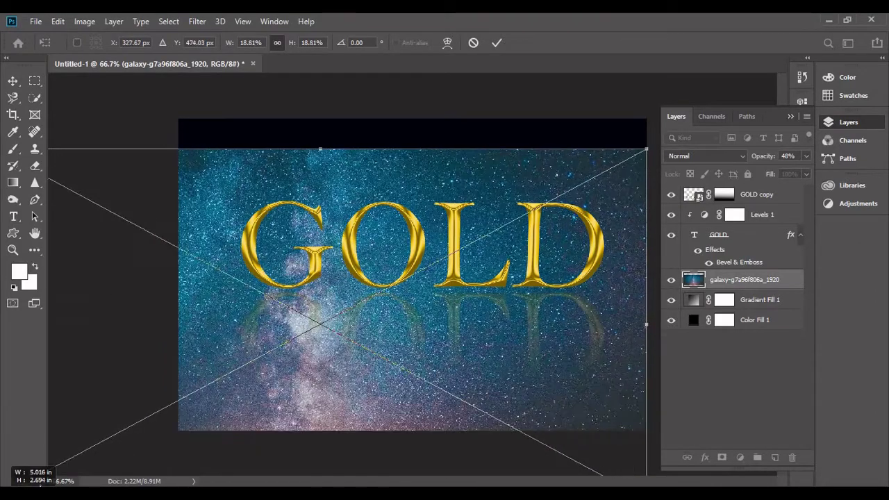
drag(187, 270, 149, 233)
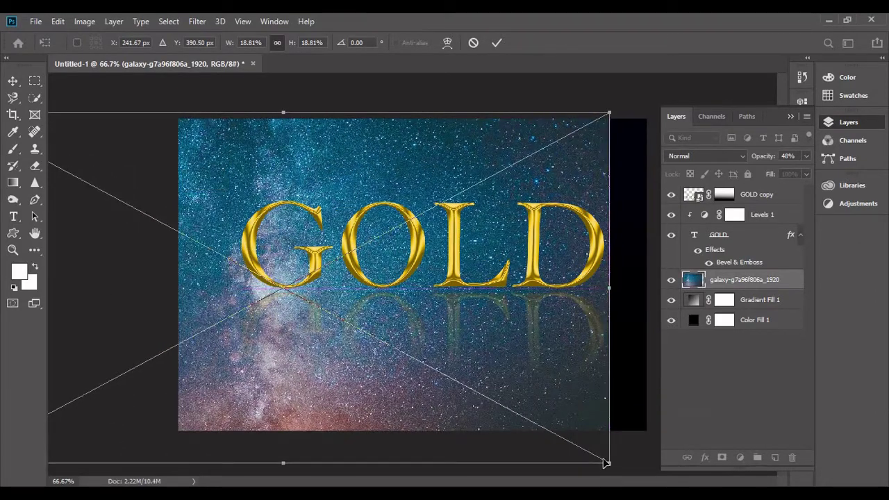
drag(609, 466, 653, 486)
mouse_move(514, 178)
mouse_down()
mouse_move(465, 179)
mouse_move(476, 180)
mouse_up()
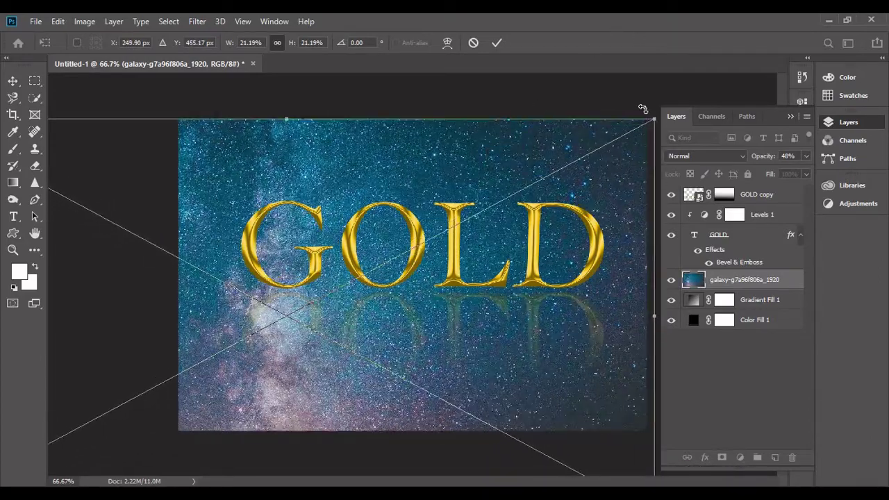
drag(653, 116, 692, 95)
mouse_move(566, 185)
mouse_down()
mouse_move(589, 201)
mouse_move(583, 182)
mouse_up()
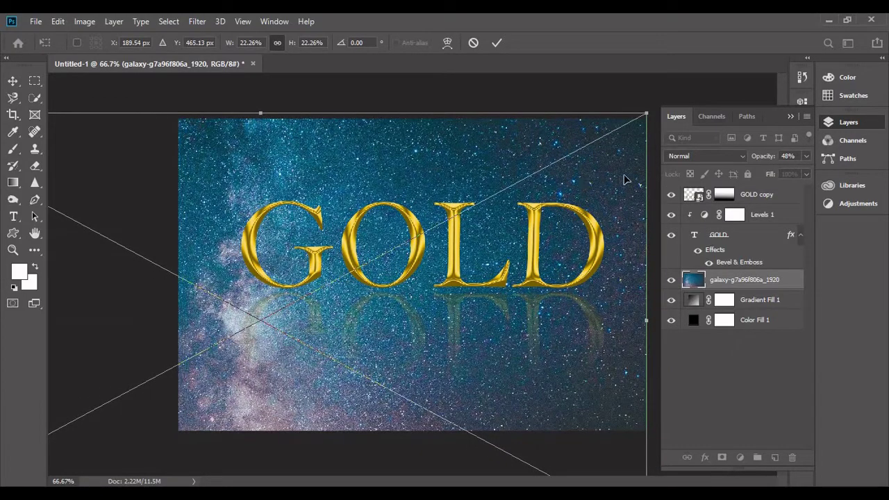
key(Return)
Give the galaxy photo Hue +16, raised saturation and Lightness about -81 in Hue/Saturation.
key(g)
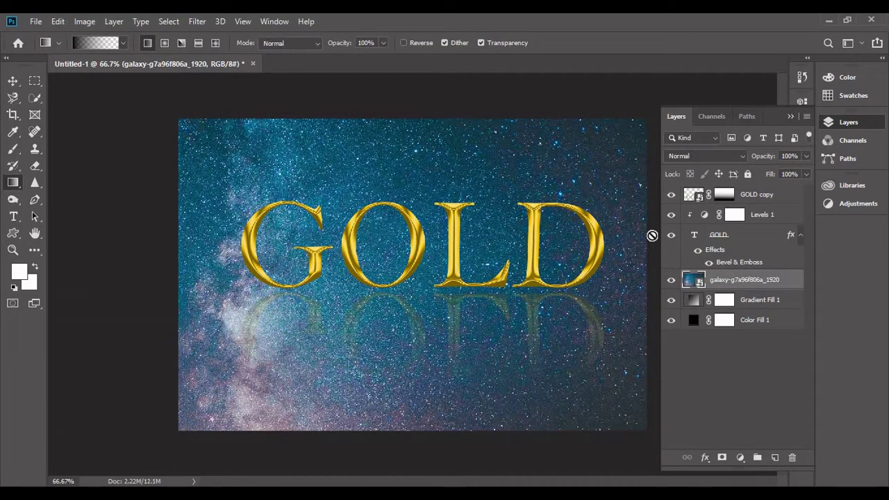
click(84, 21)
mouse_move(104, 56)
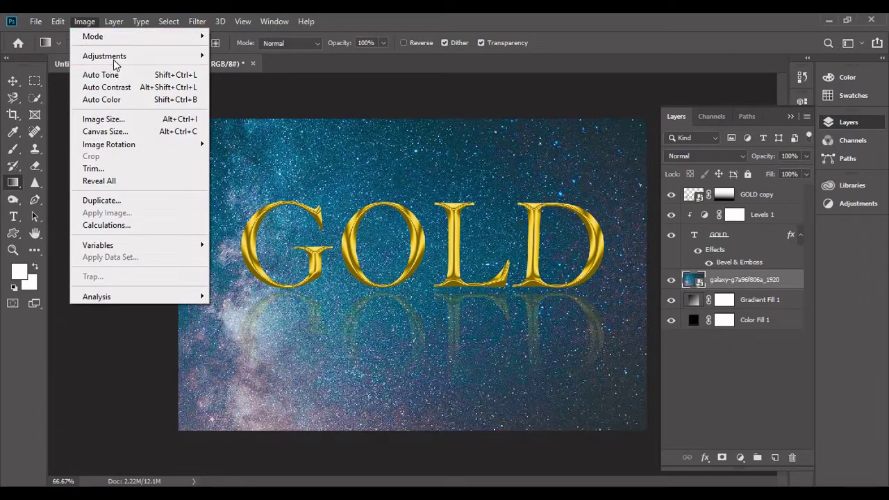
drag(426, 87, 656, 86)
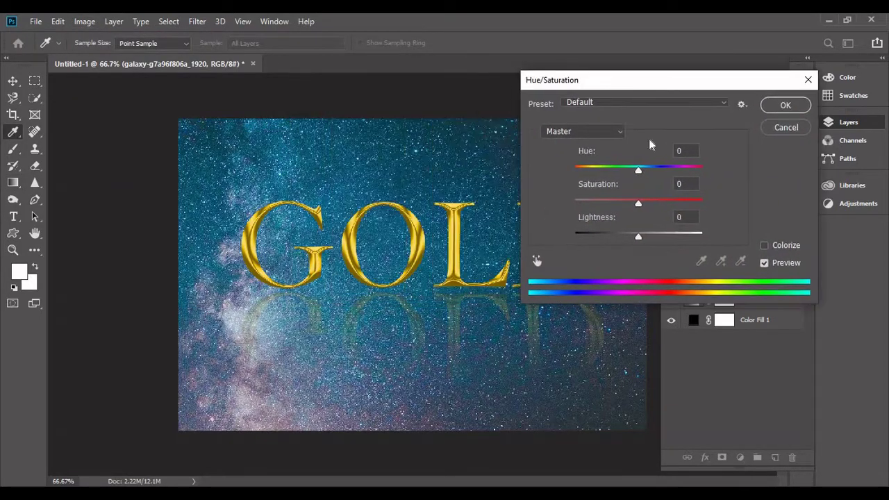
mouse_move(646, 173)
mouse_down()
mouse_move(657, 169)
mouse_move(649, 169)
mouse_up()
mouse_move(639, 202)
mouse_down()
mouse_move(625, 204)
mouse_move(664, 209)
mouse_up()
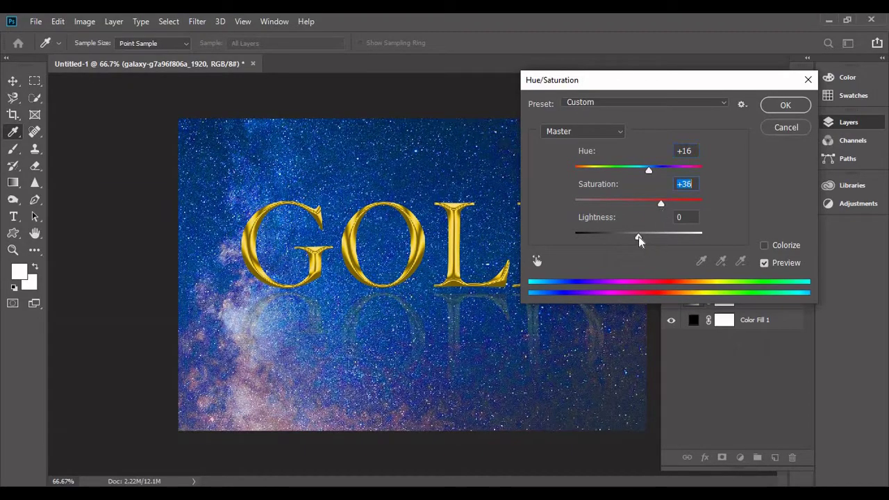
drag(638, 236, 582, 237)
Apply the adjustment, make the galaxy layer a smart object, and fade its bottom with a gradient mask.
click(785, 104)
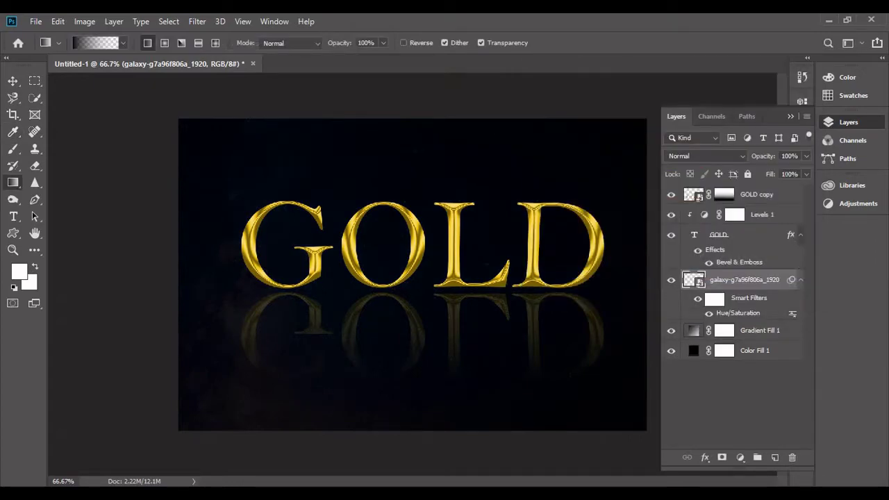
right_click(756, 282)
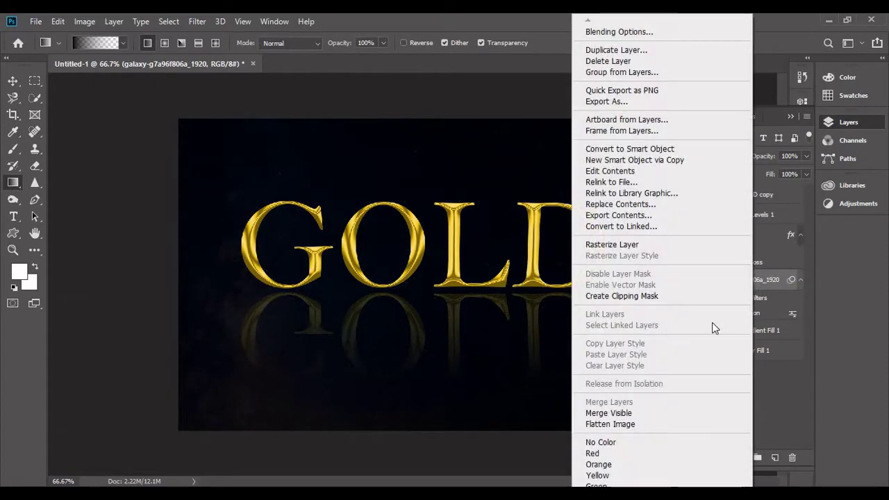
click(653, 144)
click(722, 459)
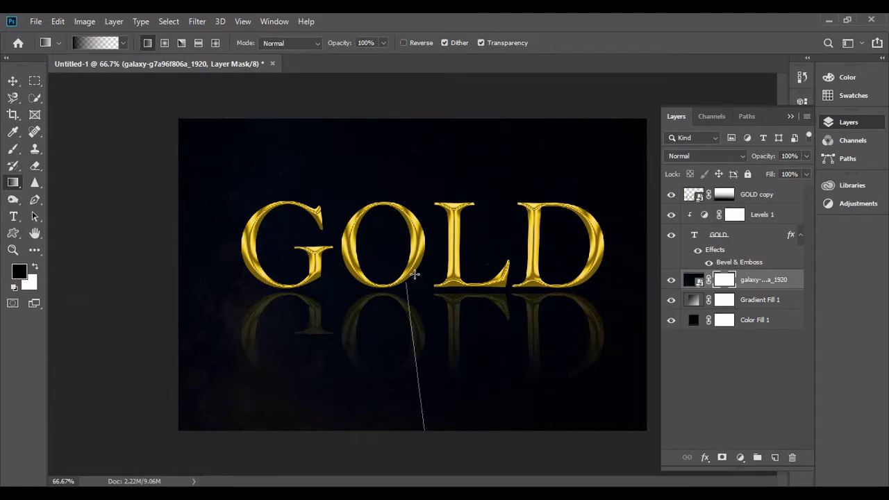
drag(415, 275, 427, 236)
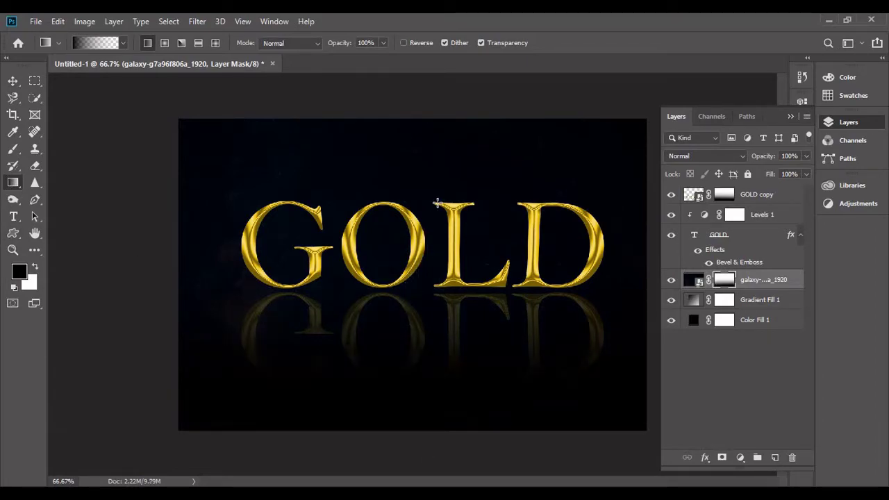
click(35, 22)
Save for Web as PNG-24 and save the file as gold2 on the Desktop.
click(271, 251)
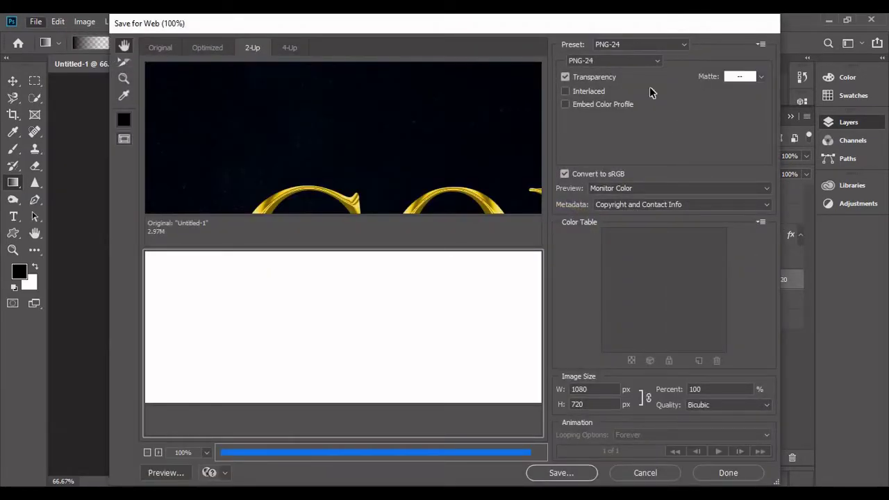
click(611, 61)
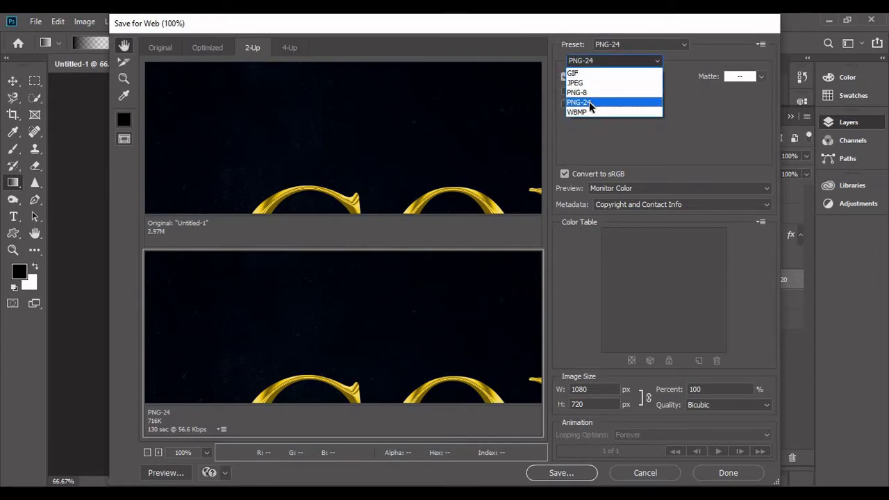
click(589, 101)
click(560, 474)
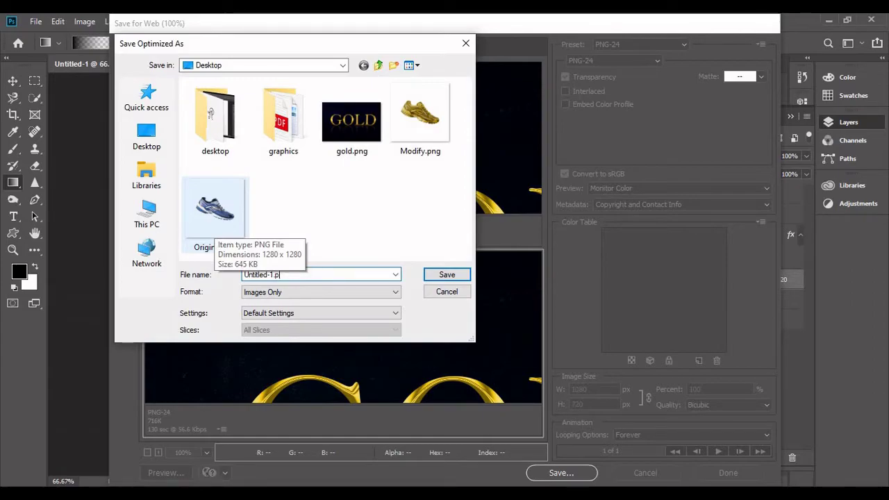
text(gold2)
click(446, 274)
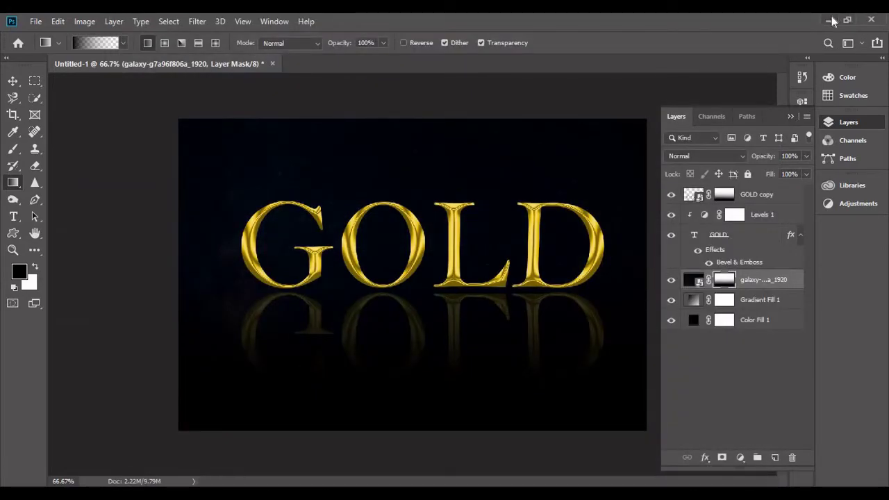
Hide and re-show the layers including GOLD copy, then minimise Photoshop.
drag(671, 282, 671, 195)
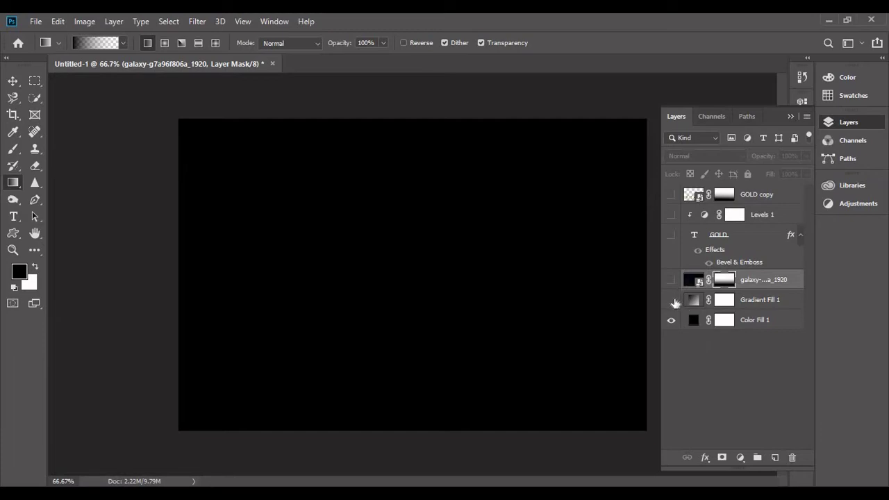
drag(675, 303, 675, 213)
click(675, 196)
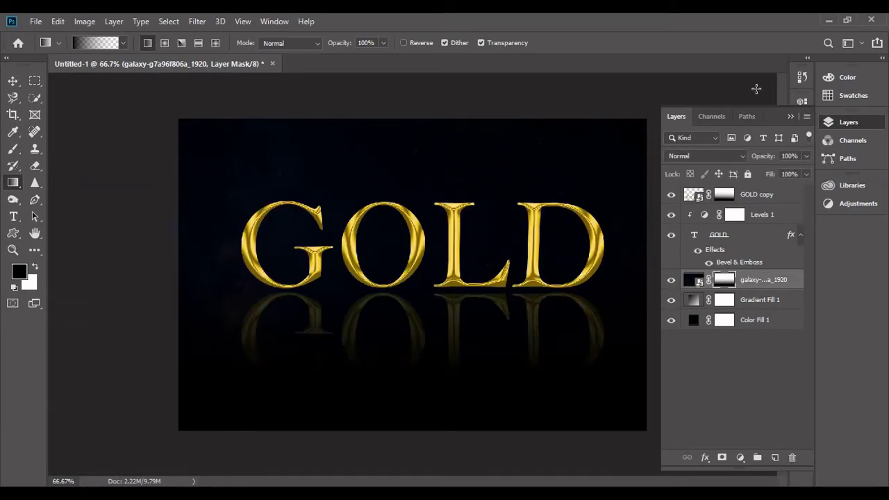
click(833, 19)
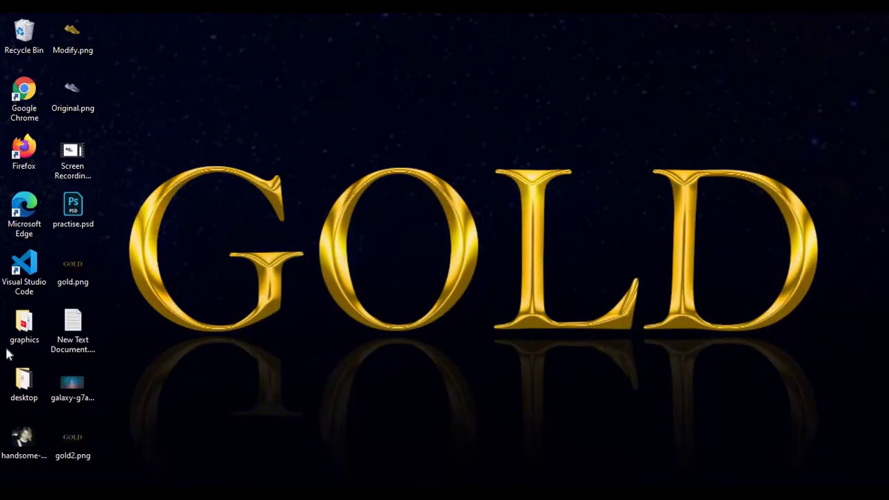
Open gold2.png from the desktop in Photos, zoom the view, and show hidden tray icons.
double_click(69, 440)
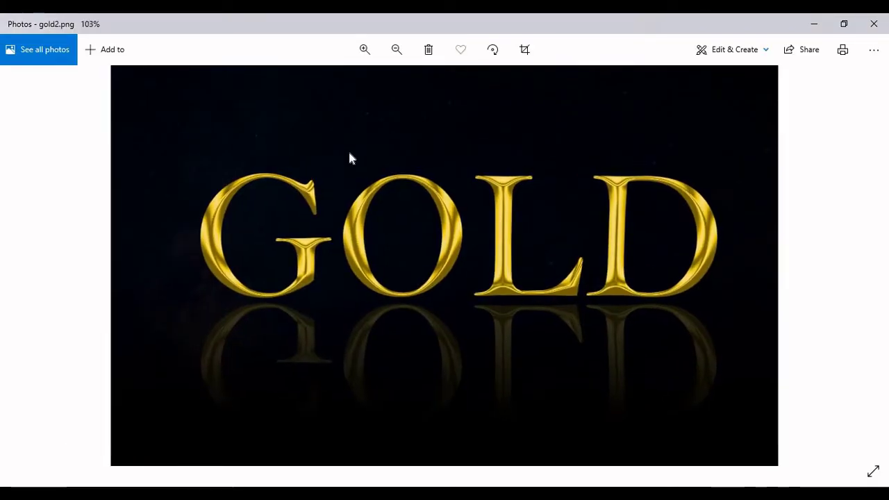
scroll(348, 159, up, 1)
scroll(348, 159, down, 2)
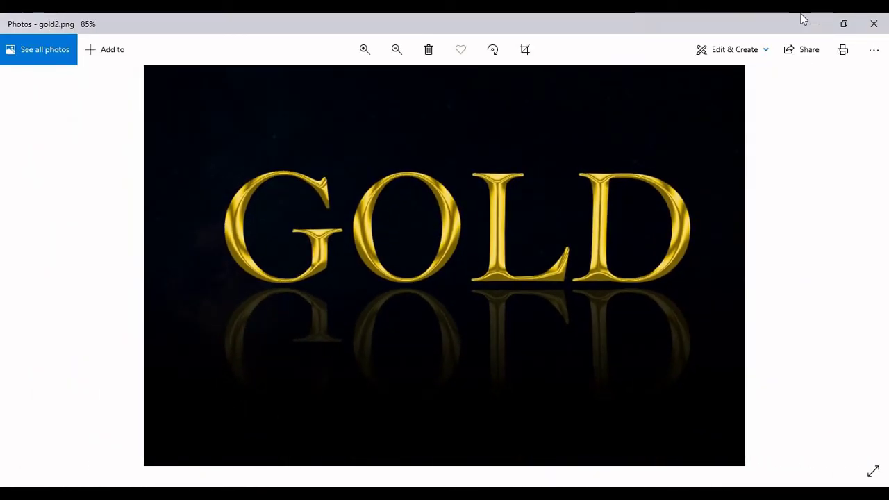
click(704, 494)
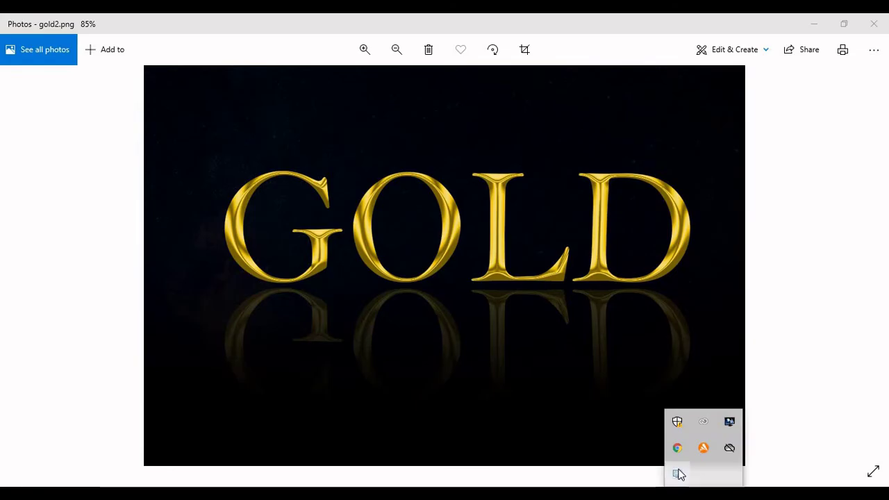